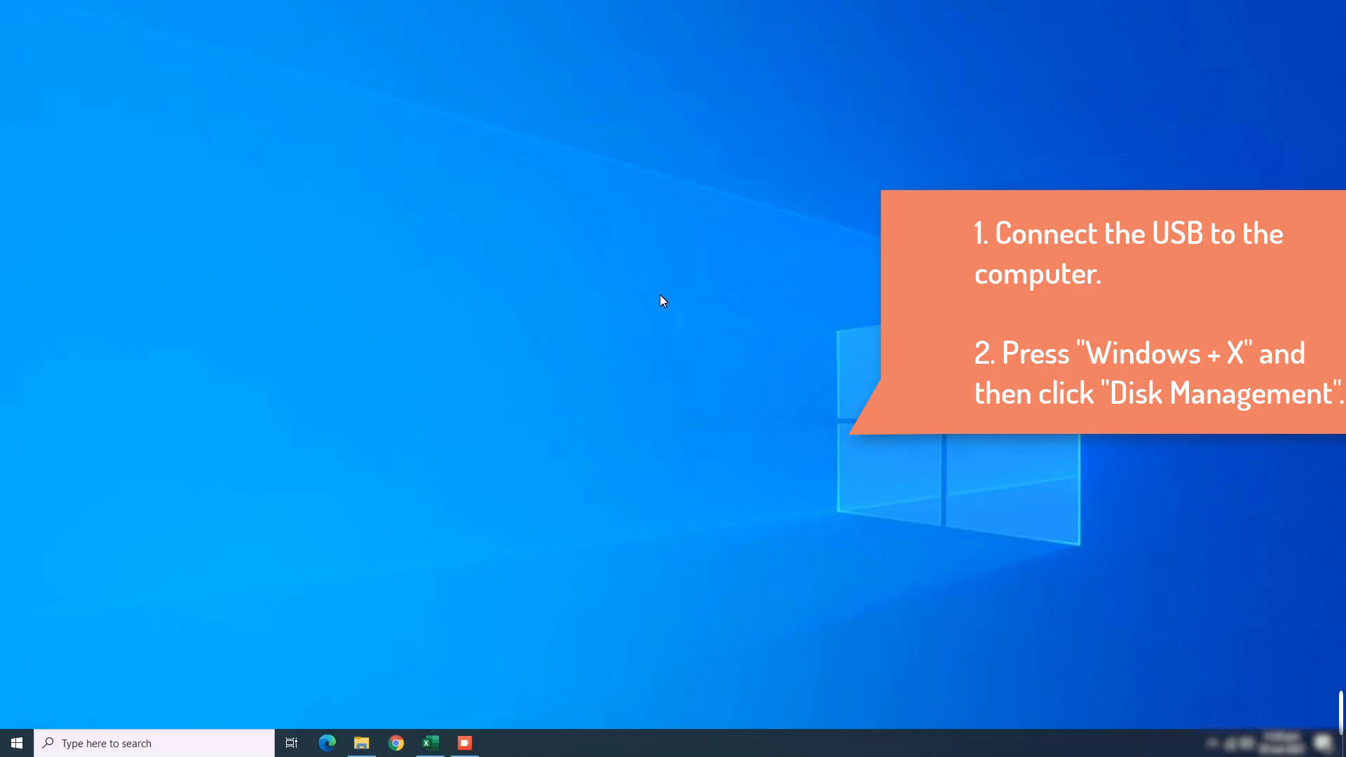
Refresh the desktop and open Disk Management from the Win+X menu
{"action": "right_click", "coordinate": [658, 294]}
{"action": "left_click", "coordinate": [694, 358]}
{"action": "right_click", "coordinate": [17, 743]}
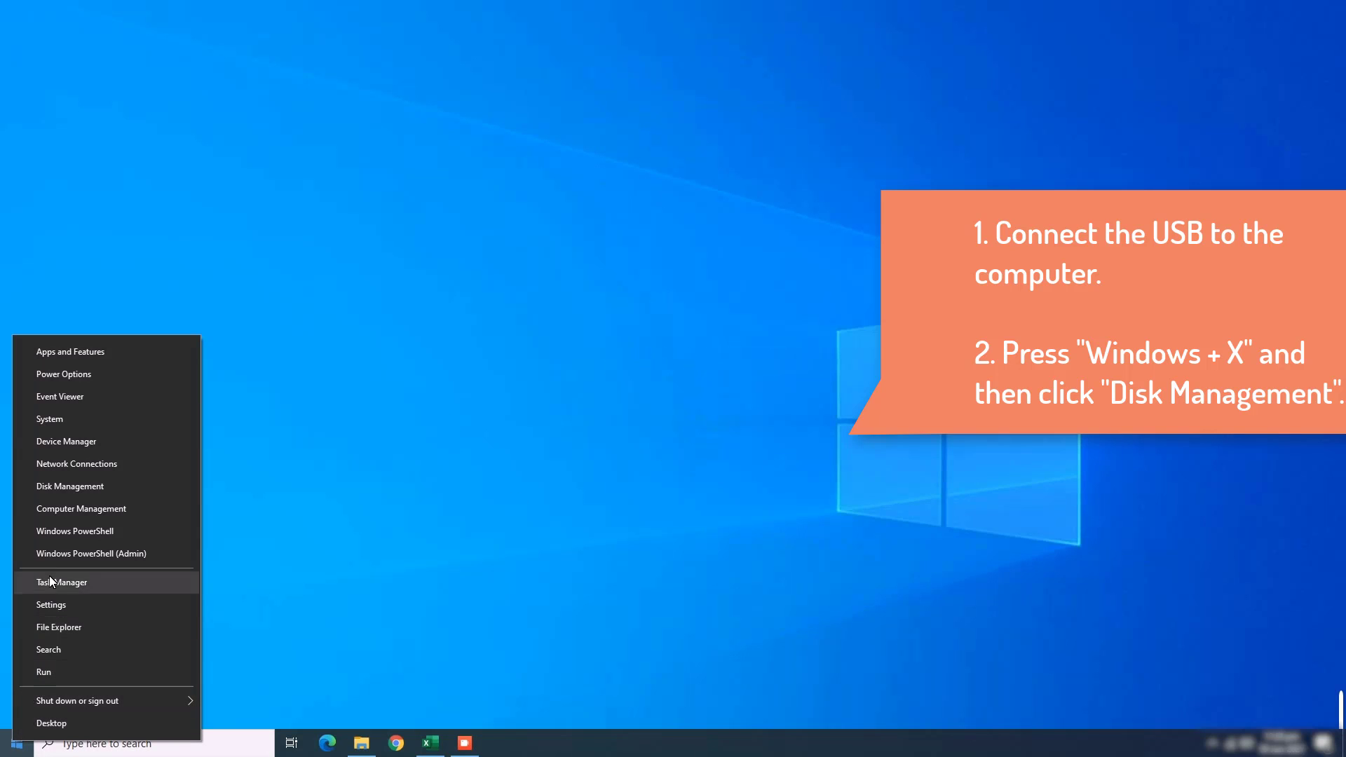
{"action": "left_click", "coordinate": [67, 486]}
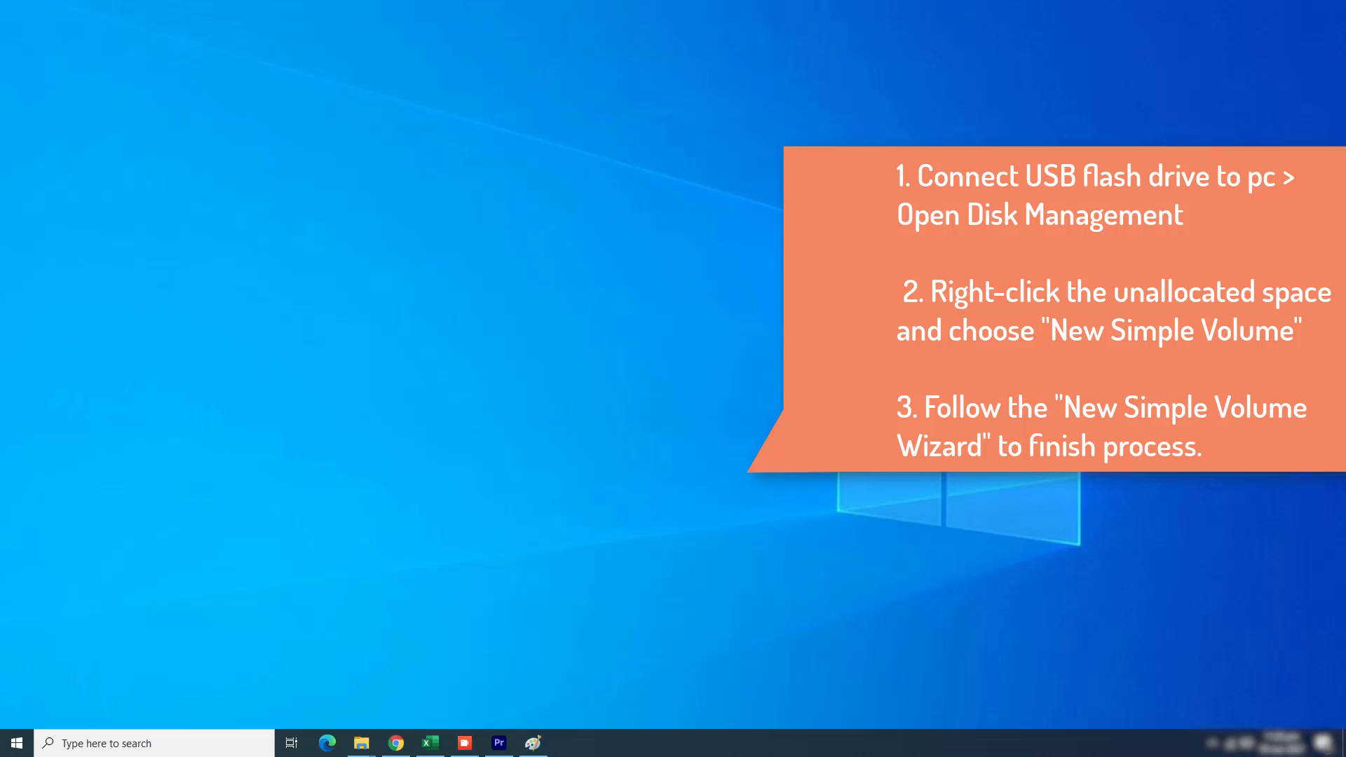
{"action": "right_click", "coordinate": [17, 743]}
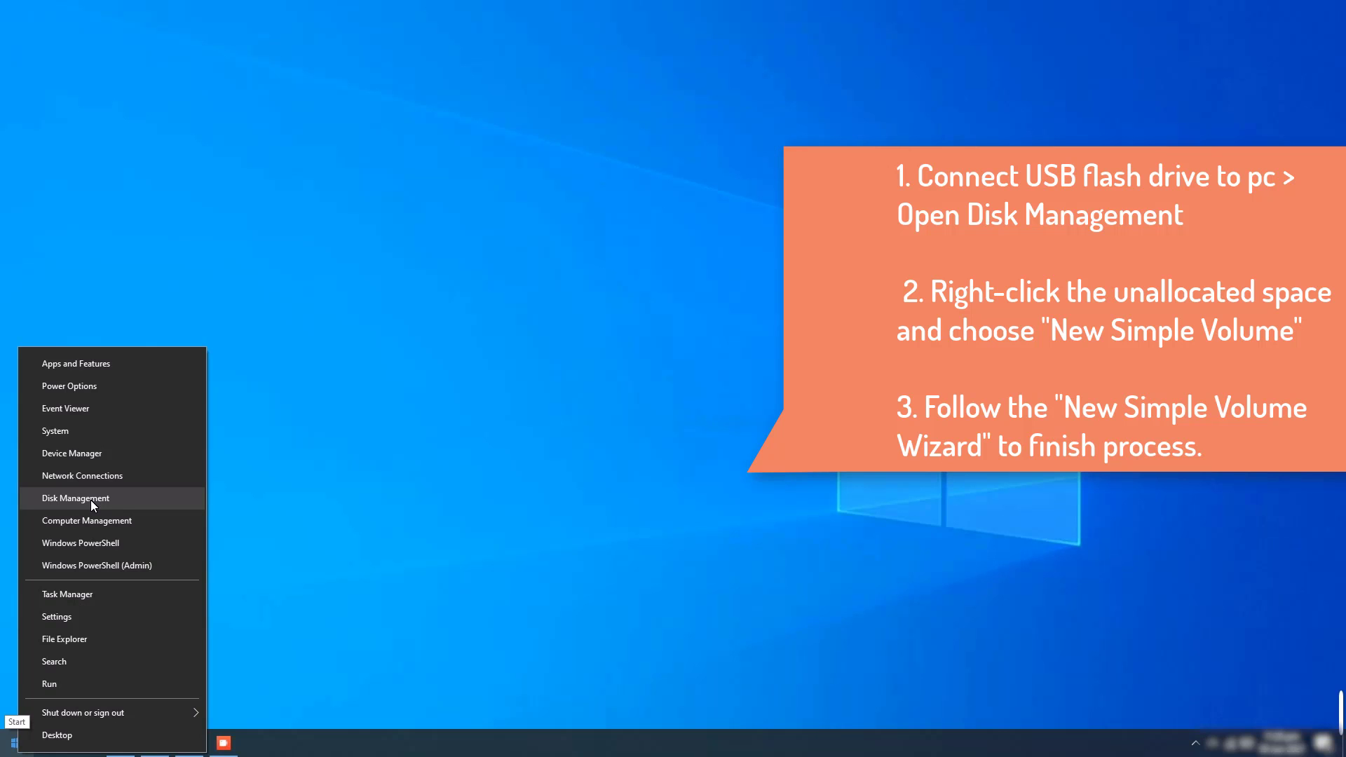
{"action": "left_click", "coordinate": [92, 499]}
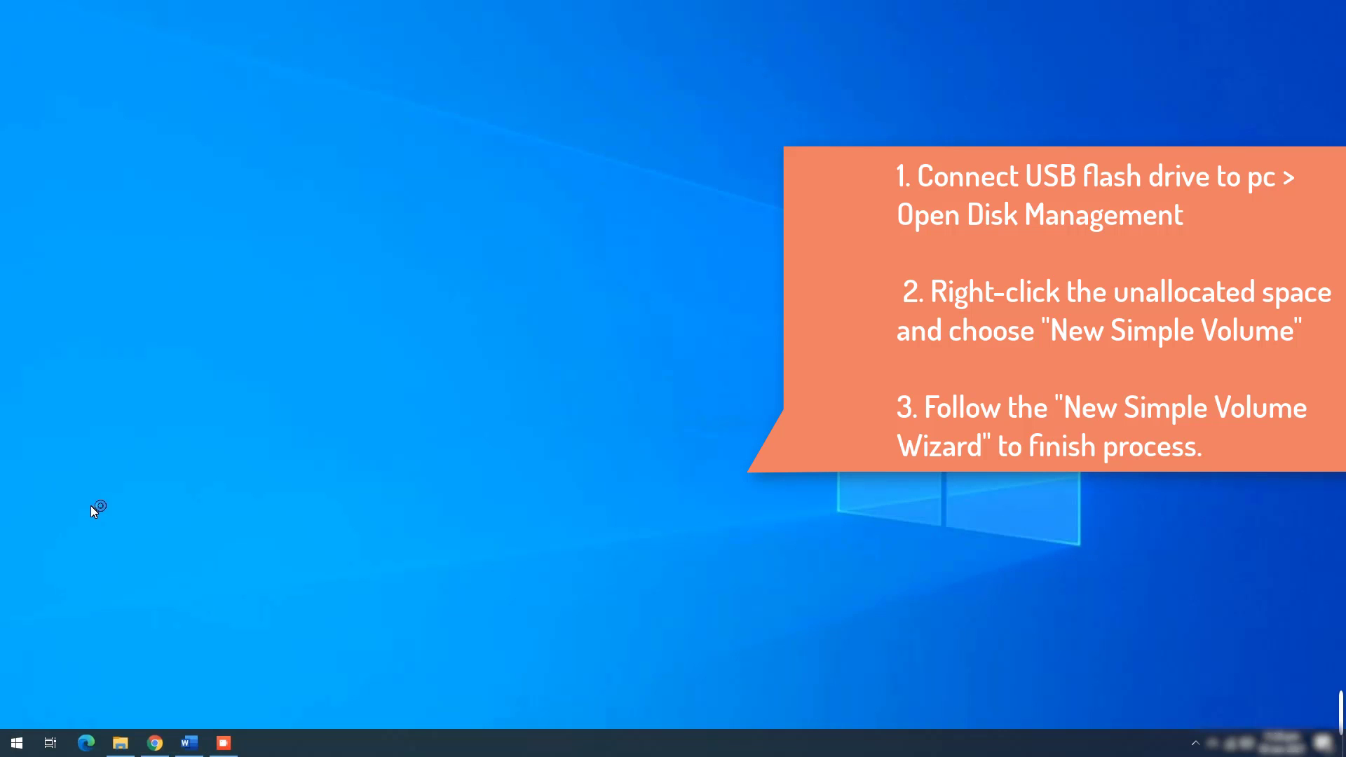
Create a full-size simple volume on Disk 2's 57.73 GB unallocated space with drive letter G
{"action": "right_click", "coordinate": [240, 481]}
{"action": "left_click", "coordinate": [267, 490]}
{"action": "left_click", "coordinate": [370, 397]}
{"action": "left_click", "coordinate": [378, 400]}
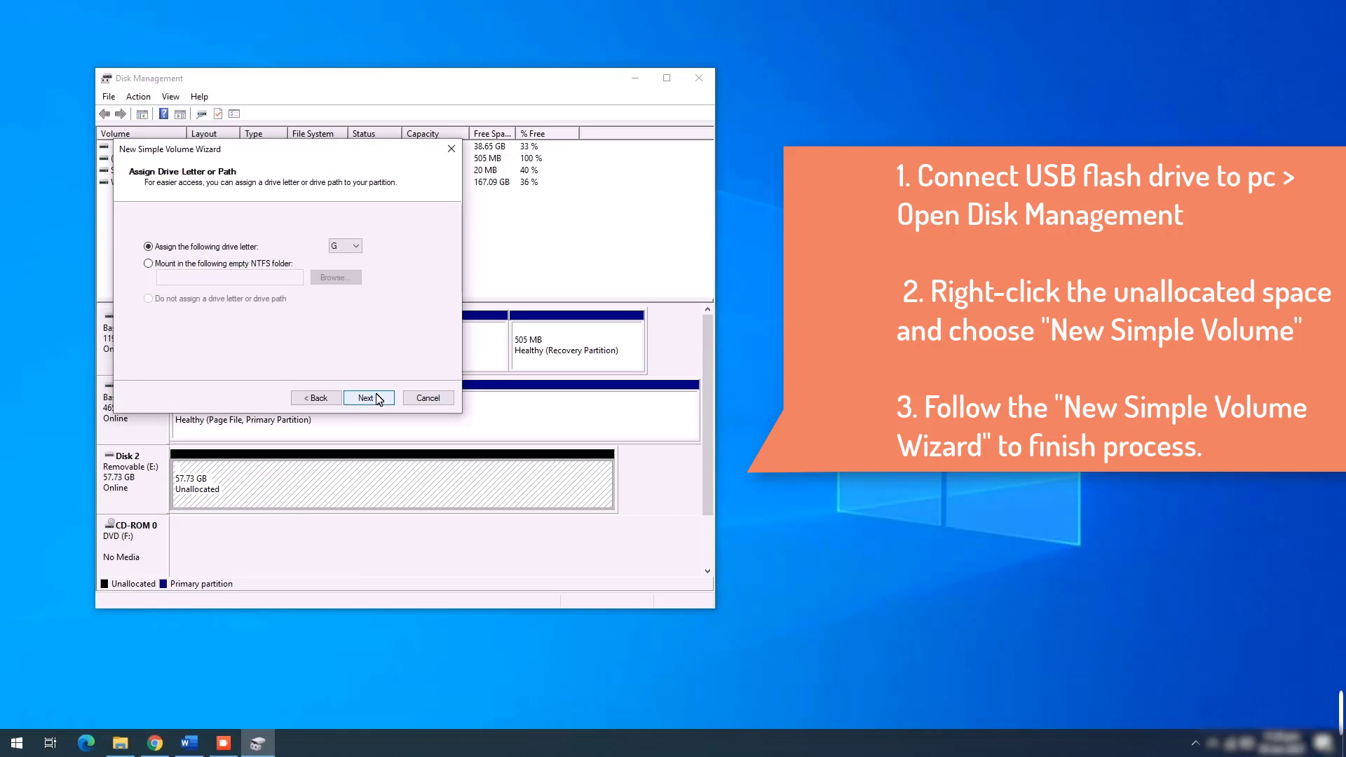
{"action": "left_click", "coordinate": [379, 400]}
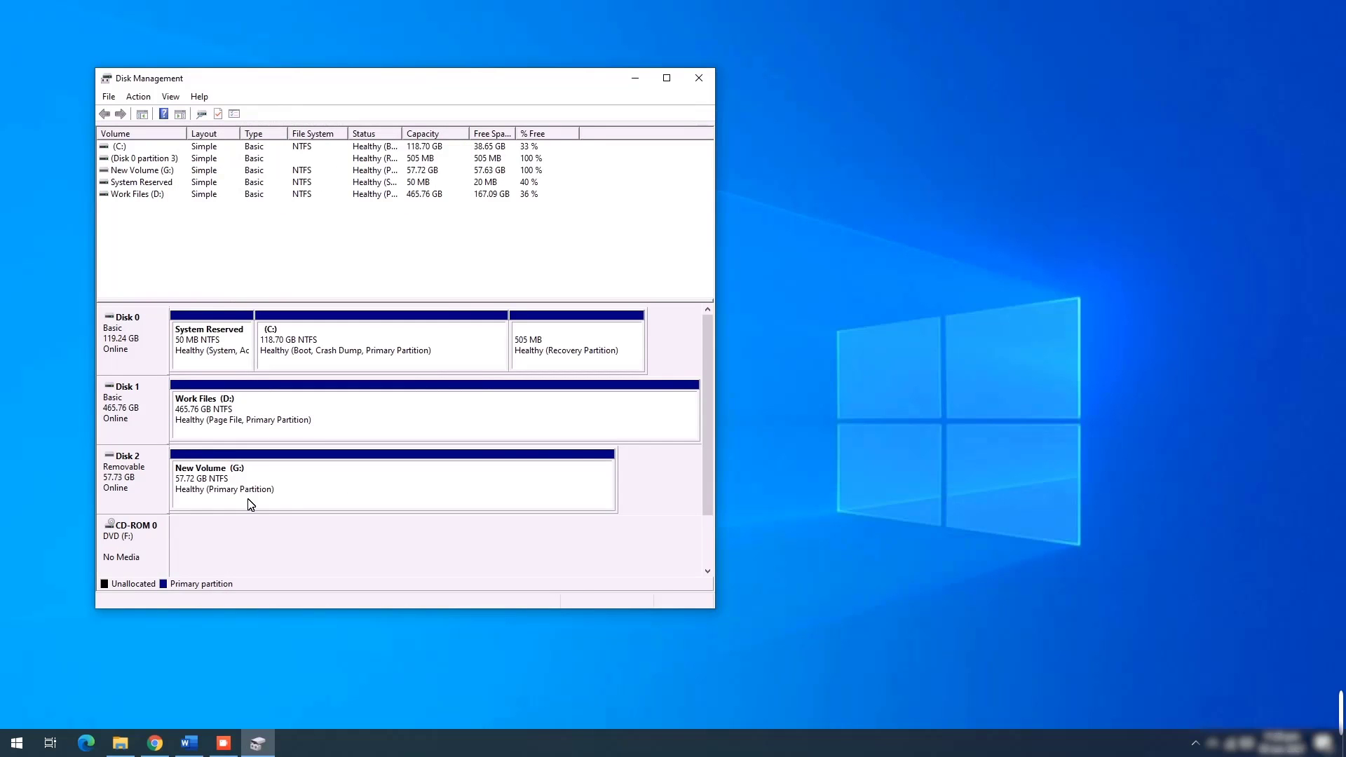
{"action": "left_click", "coordinate": [250, 503]}
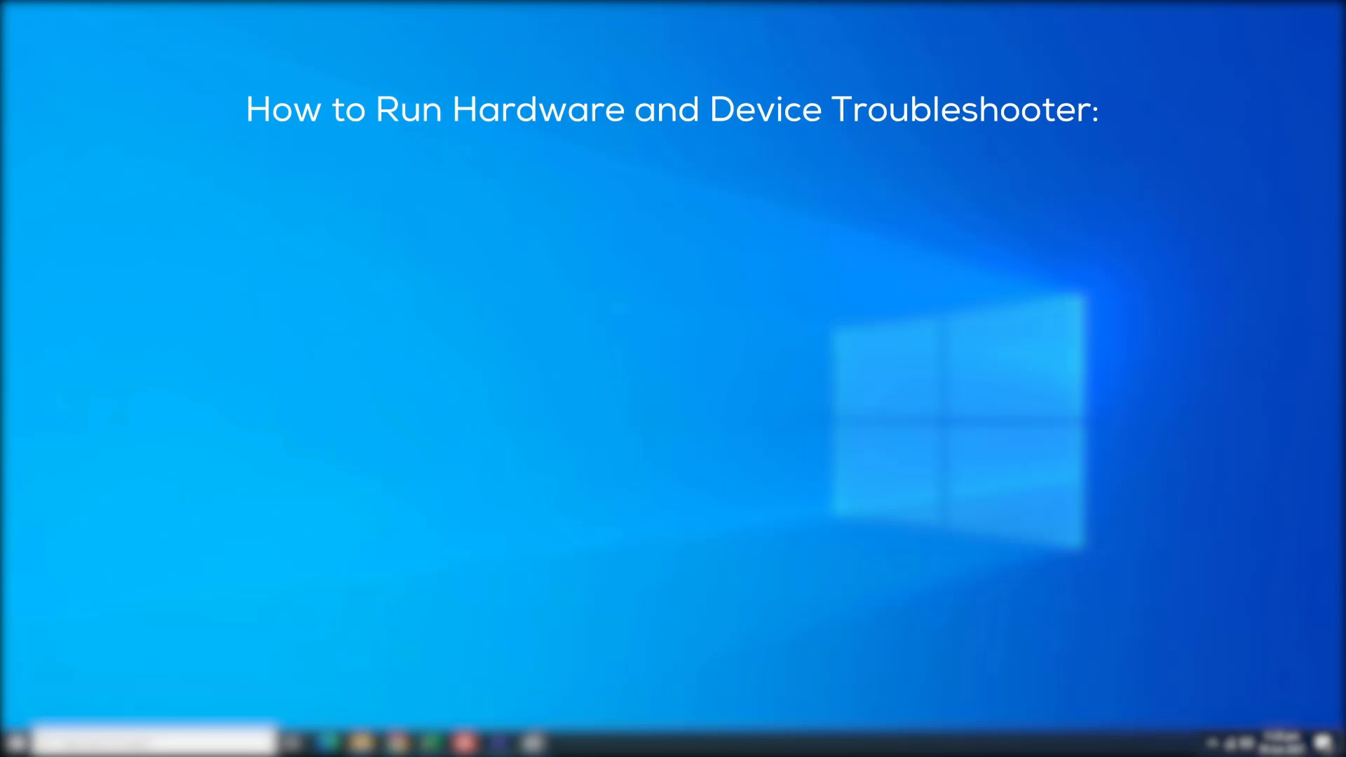
Open Control Panel via search and run Troubleshooting's Hardware and Devices troubleshooter under Hardware and Sound
{"action": "key", "text": "super+s"}
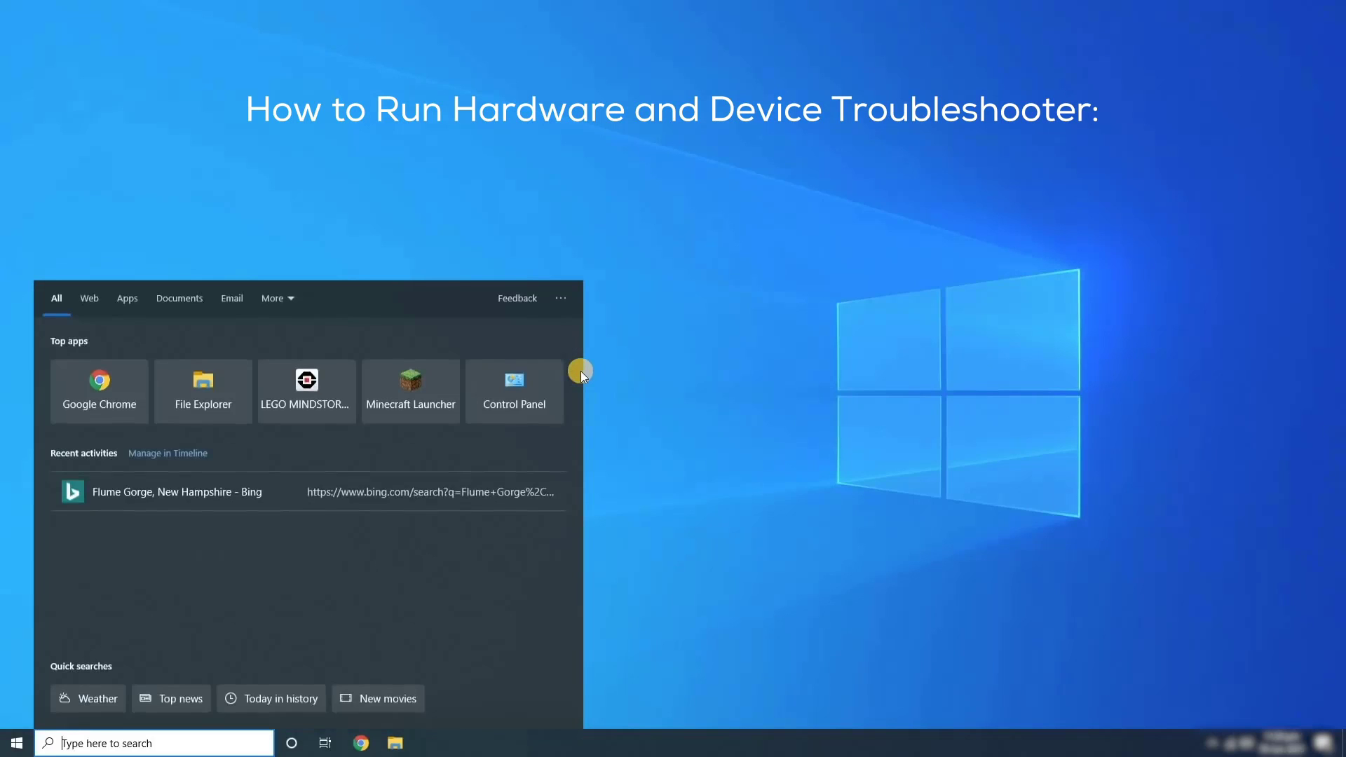
{"action": "type", "text": "contr"}
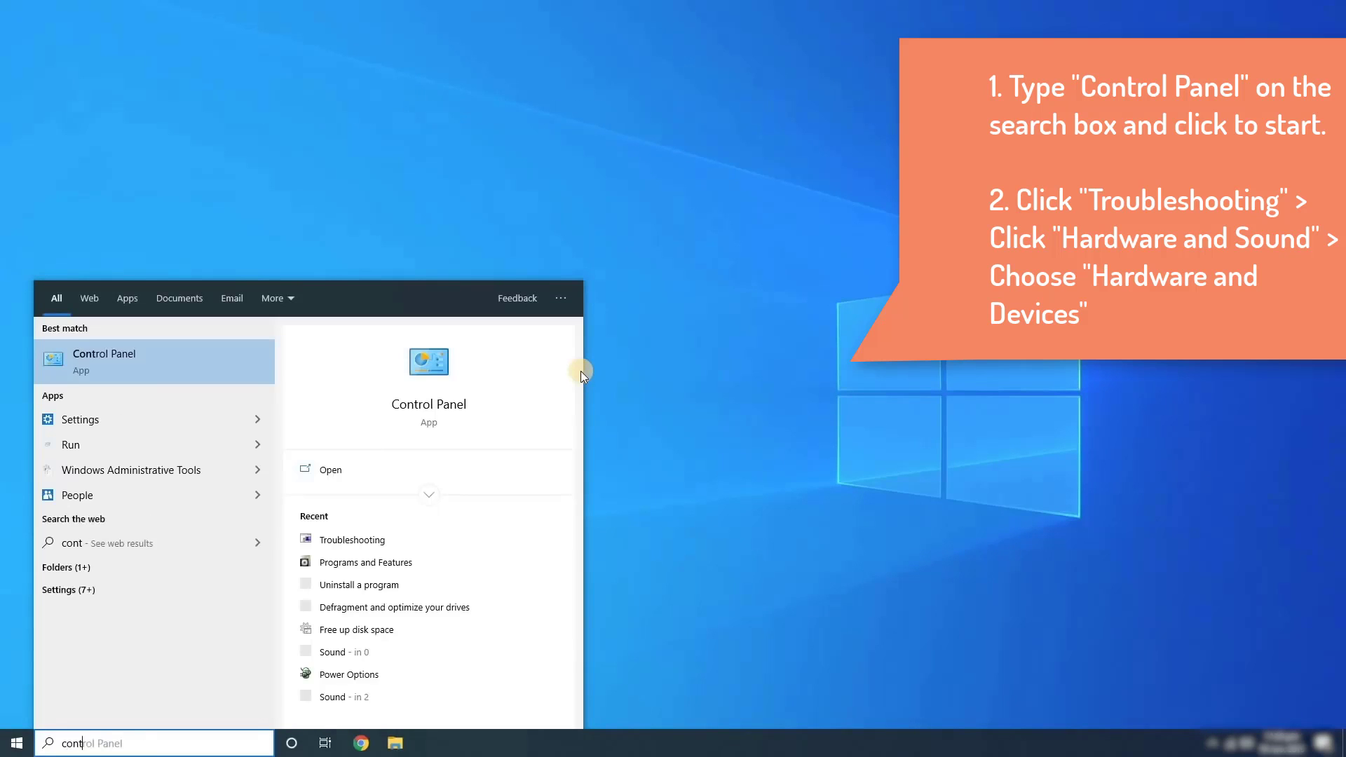
{"action": "left_click", "coordinate": [162, 357]}
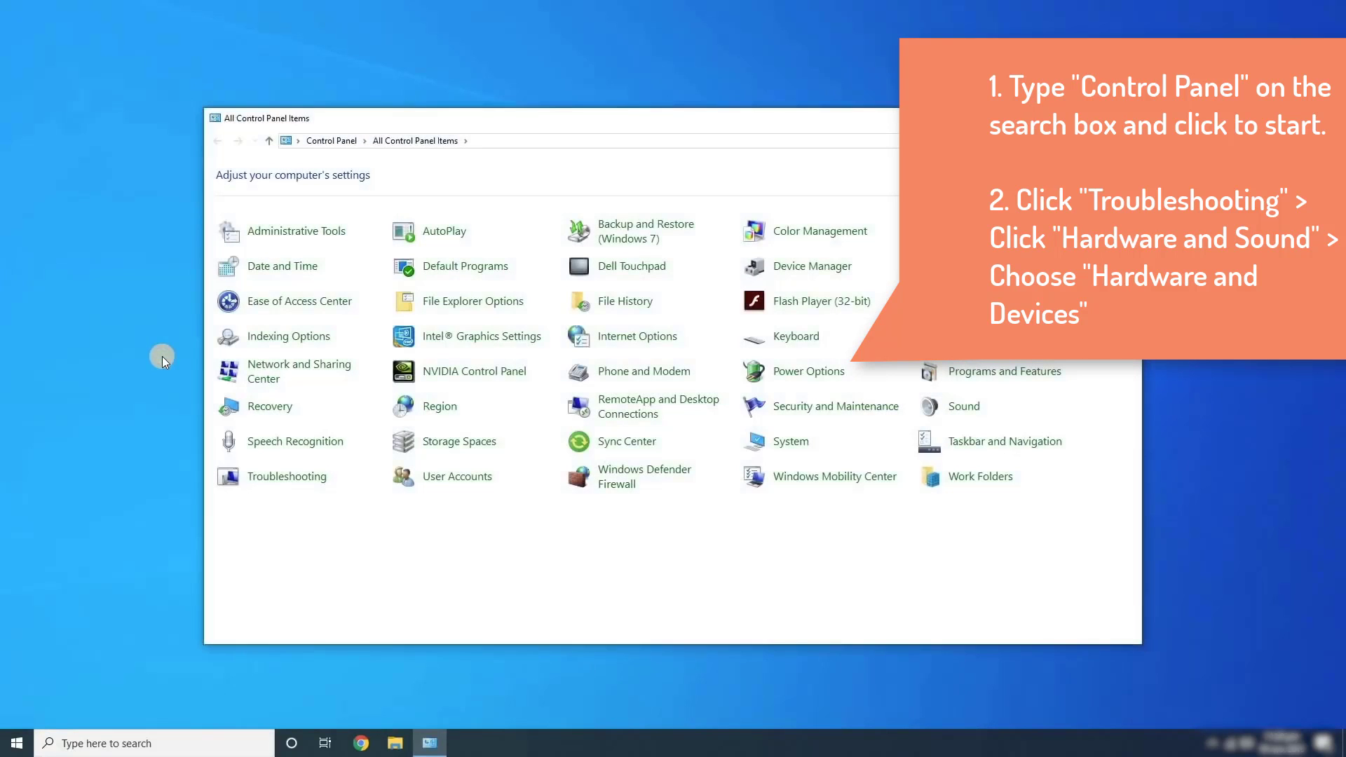
{"action": "left_click", "coordinate": [294, 473]}
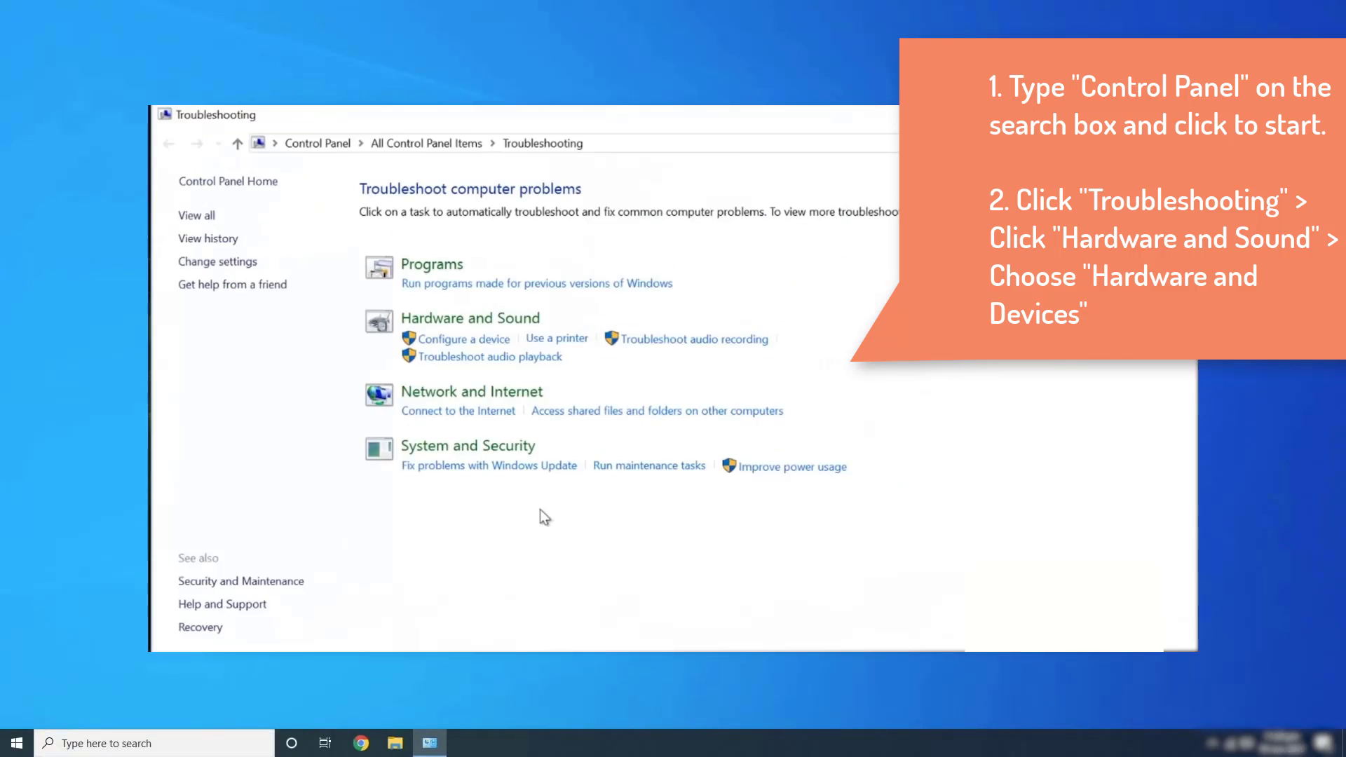
{"action": "left_click", "coordinate": [448, 321]}
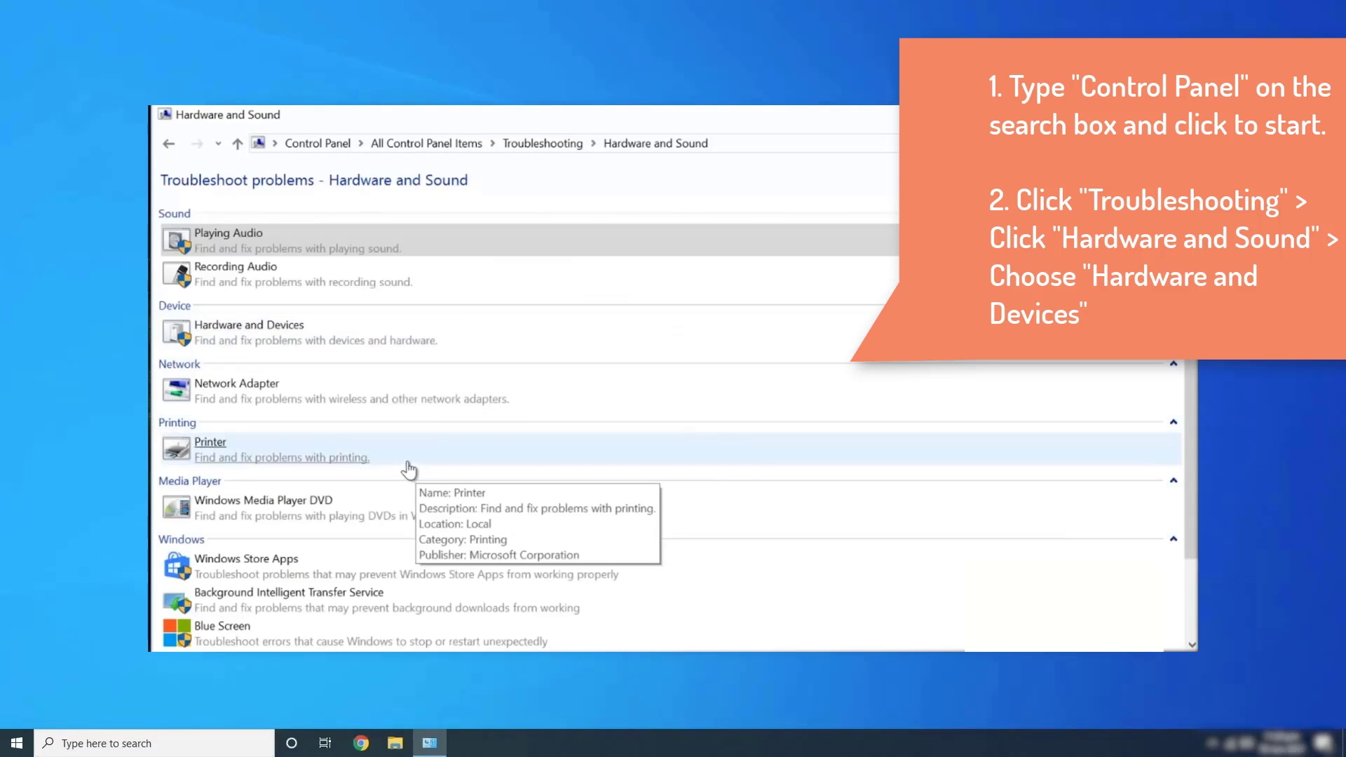
{"action": "left_click", "coordinate": [275, 327]}
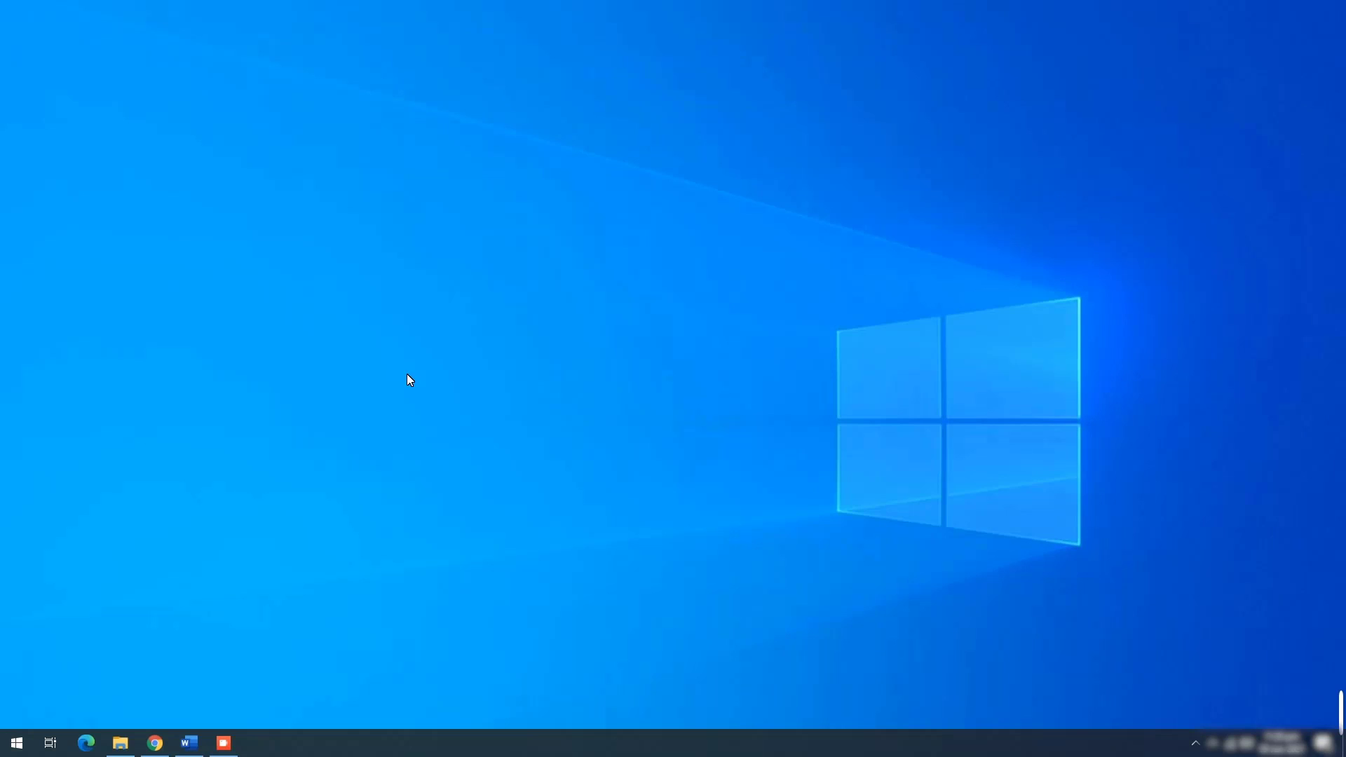
Refresh the desktop and open Device Manager from the Win+X menu
{"action": "right_click", "coordinate": [406, 372]}
{"action": "left_click", "coordinate": [456, 430]}
{"action": "right_click", "coordinate": [9, 749]}
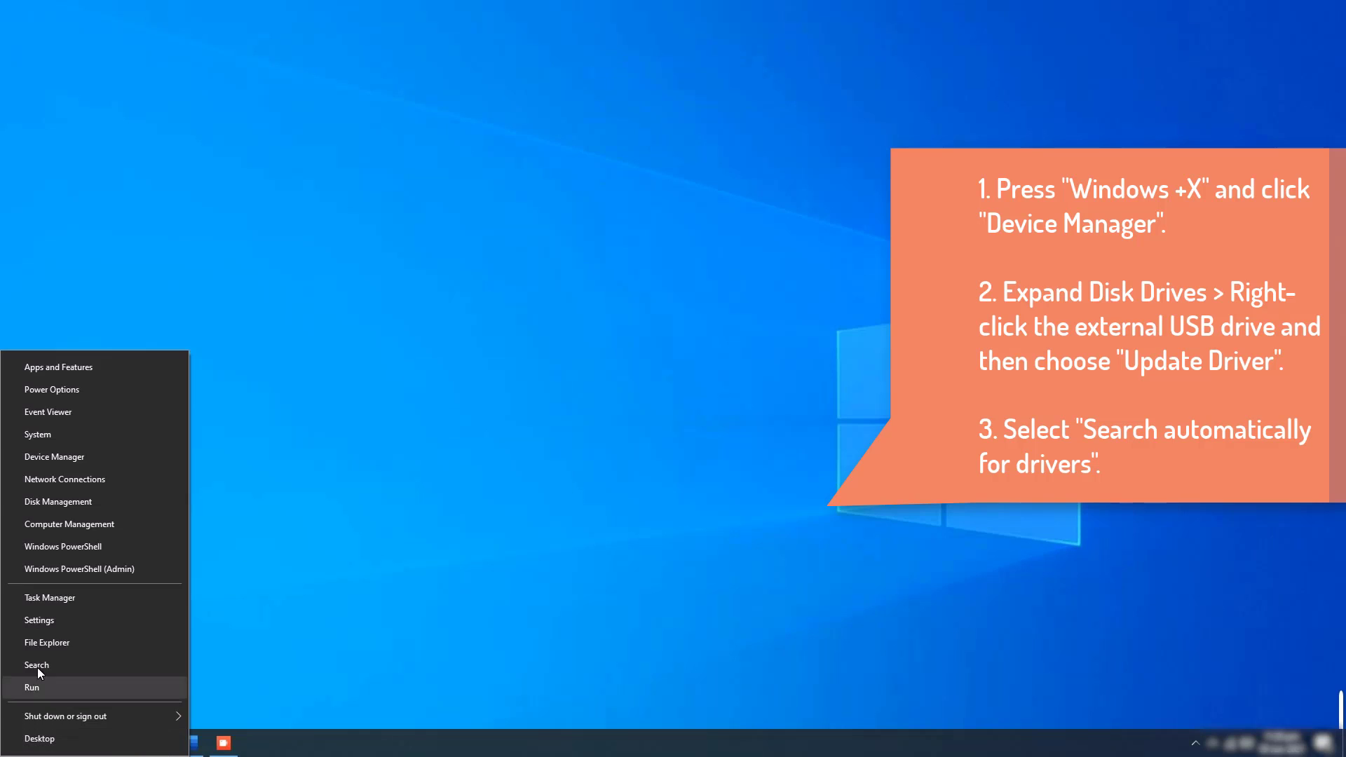
{"action": "left_click", "coordinate": [153, 460]}
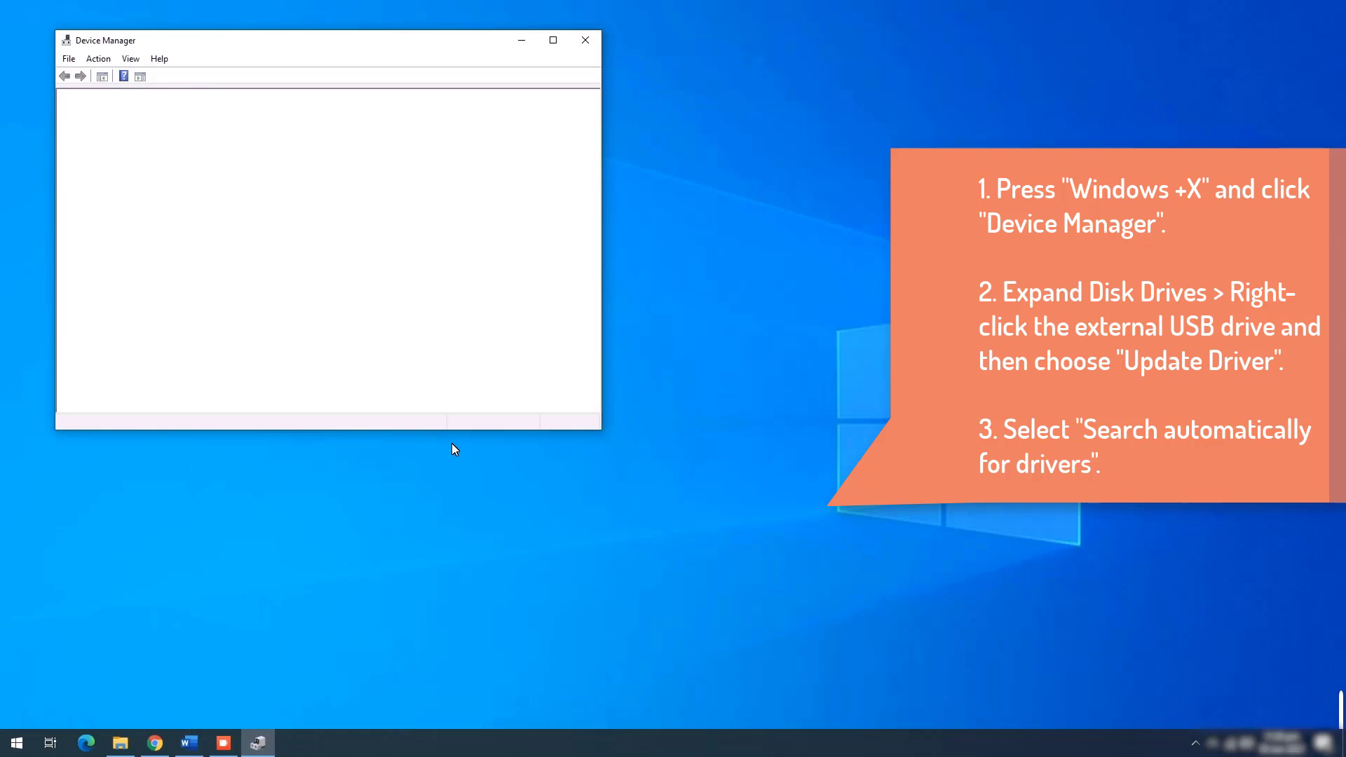
{"action": "left_click_drag", "start_coordinate": [443, 48], "coordinate": [641, 124]}
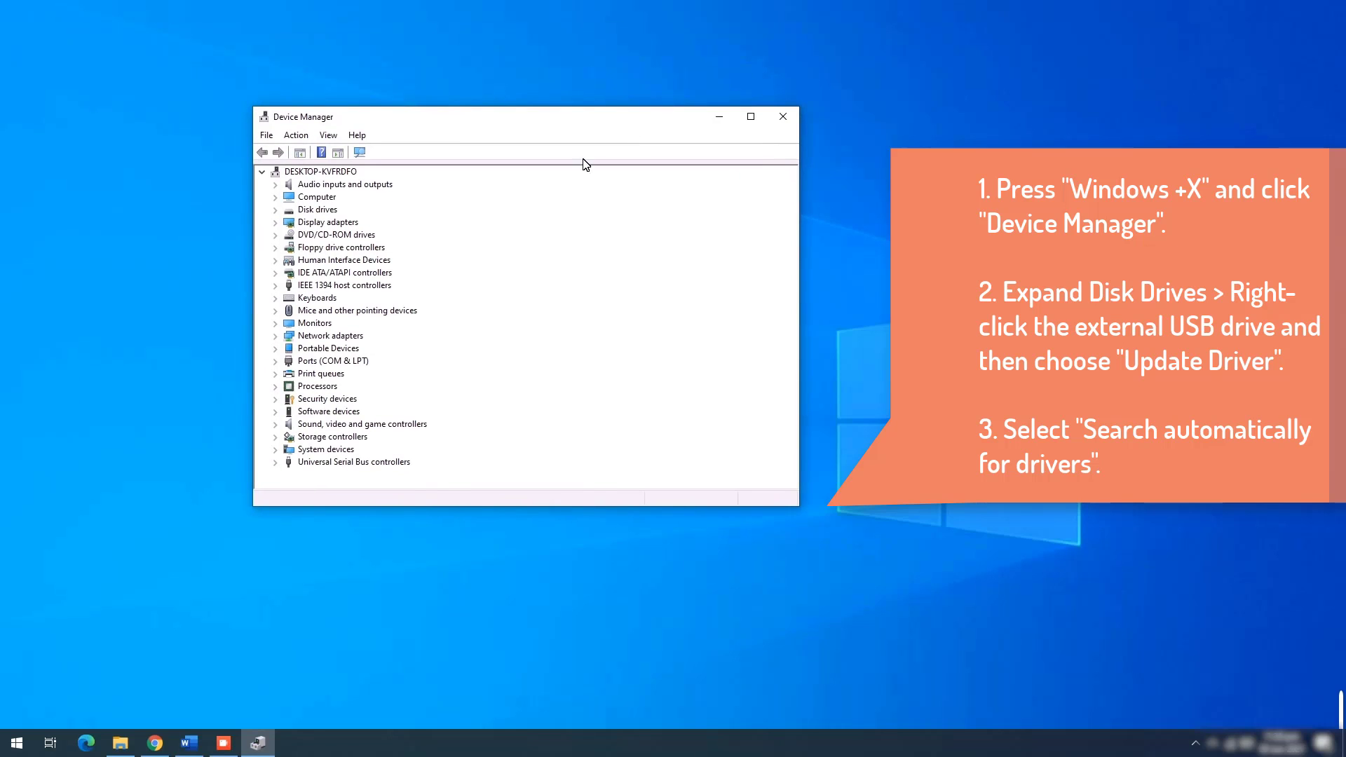
Update the Kingston DataTraveler 3.0 driver under Disk drives, searching automatically for drivers
{"action": "left_click", "coordinate": [276, 210]}
{"action": "left_click", "coordinate": [439, 223]}
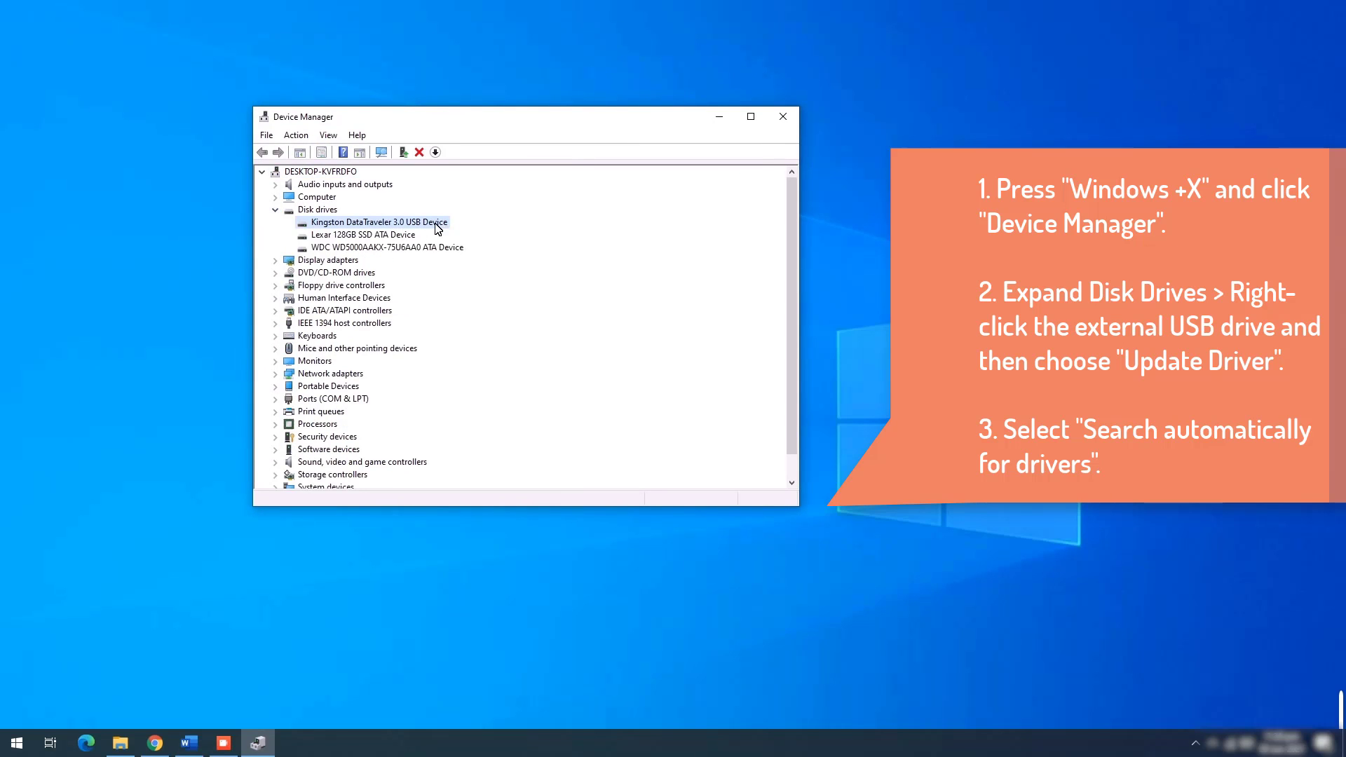
{"action": "right_click", "coordinate": [432, 227]}
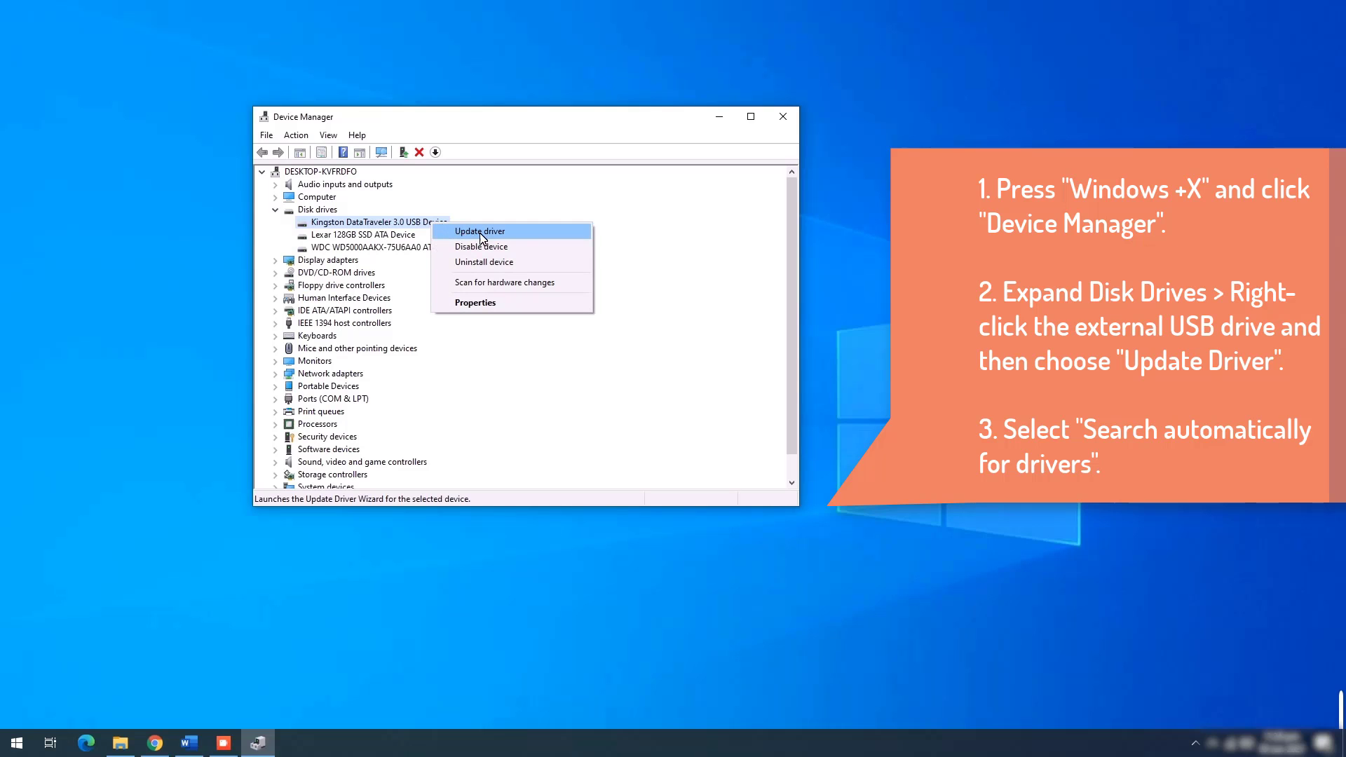
{"action": "left_click", "coordinate": [506, 234]}
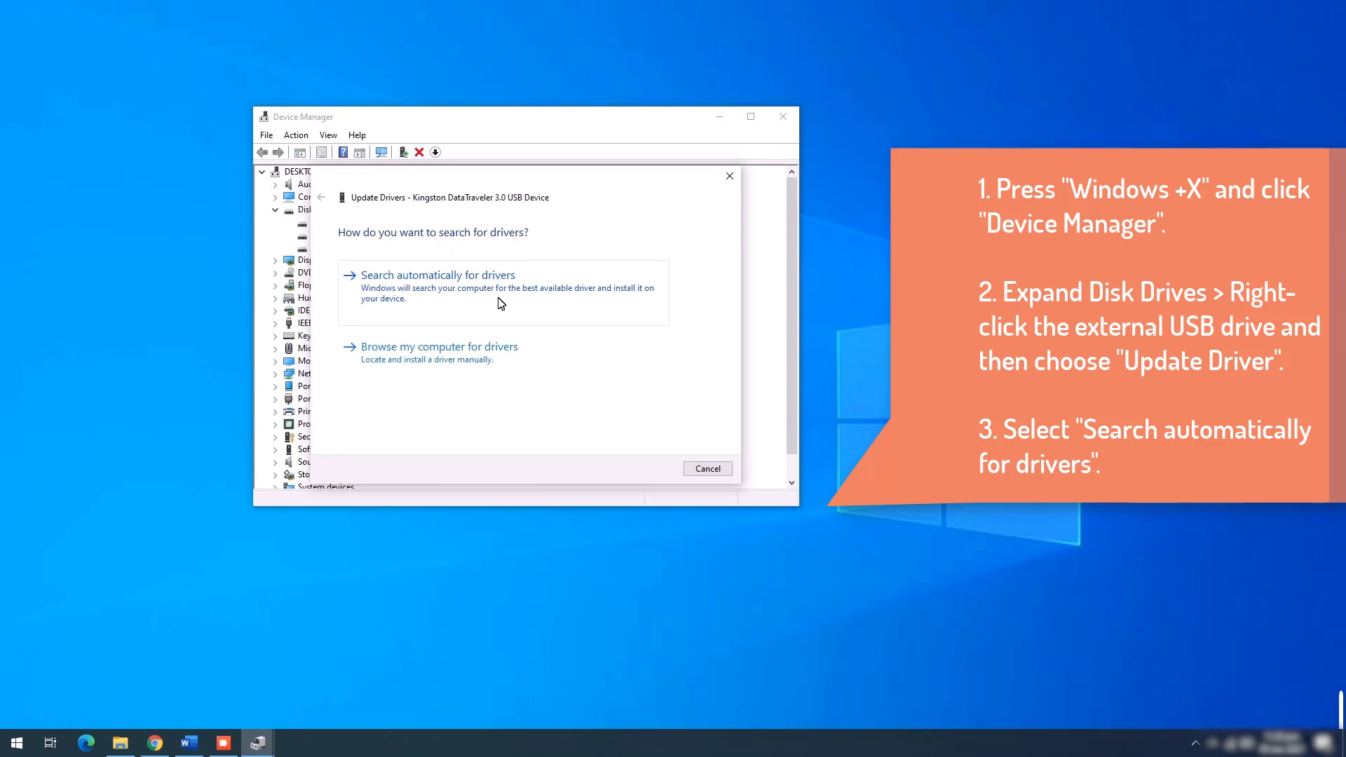
{"action": "left_click", "coordinate": [501, 303]}
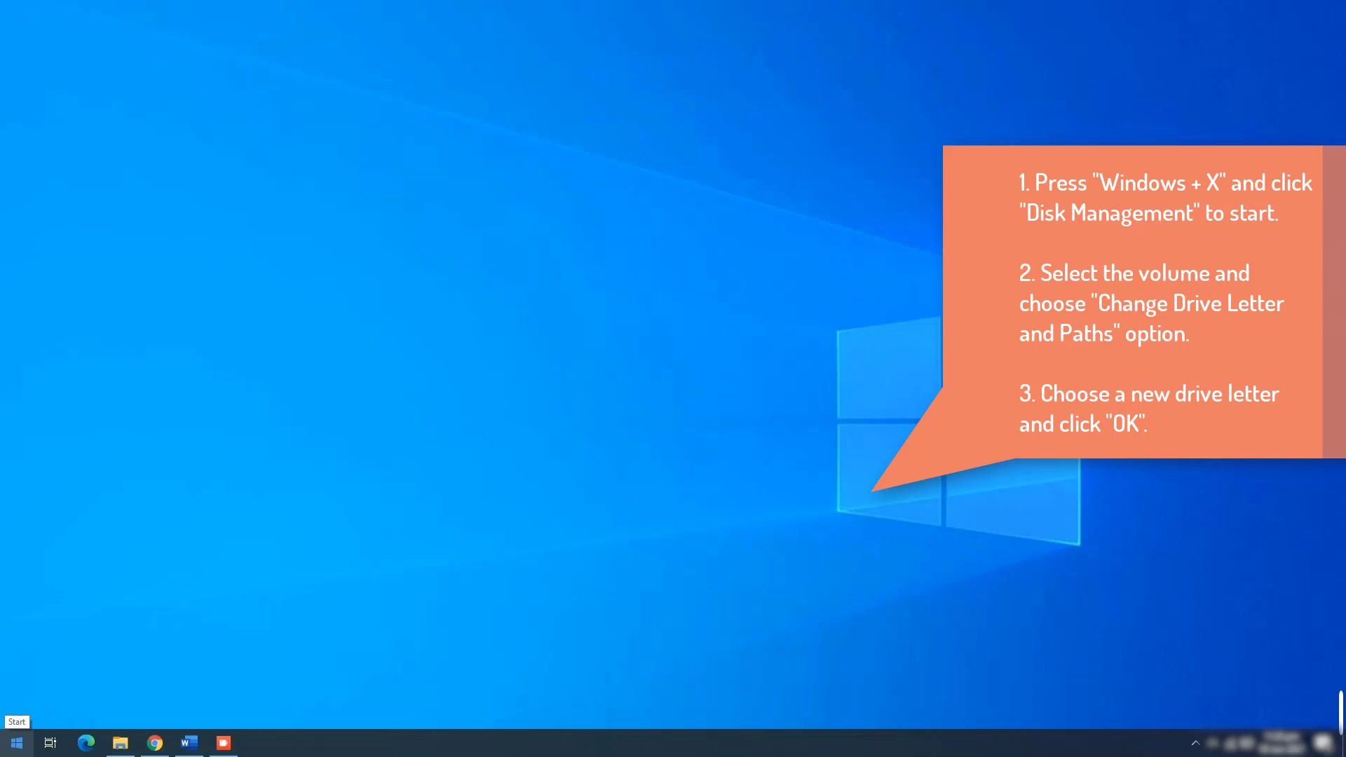
Open Disk Management and enlarge its window to show Disk 2 and CD-ROM 0
{"action": "key", "text": "super+x"}
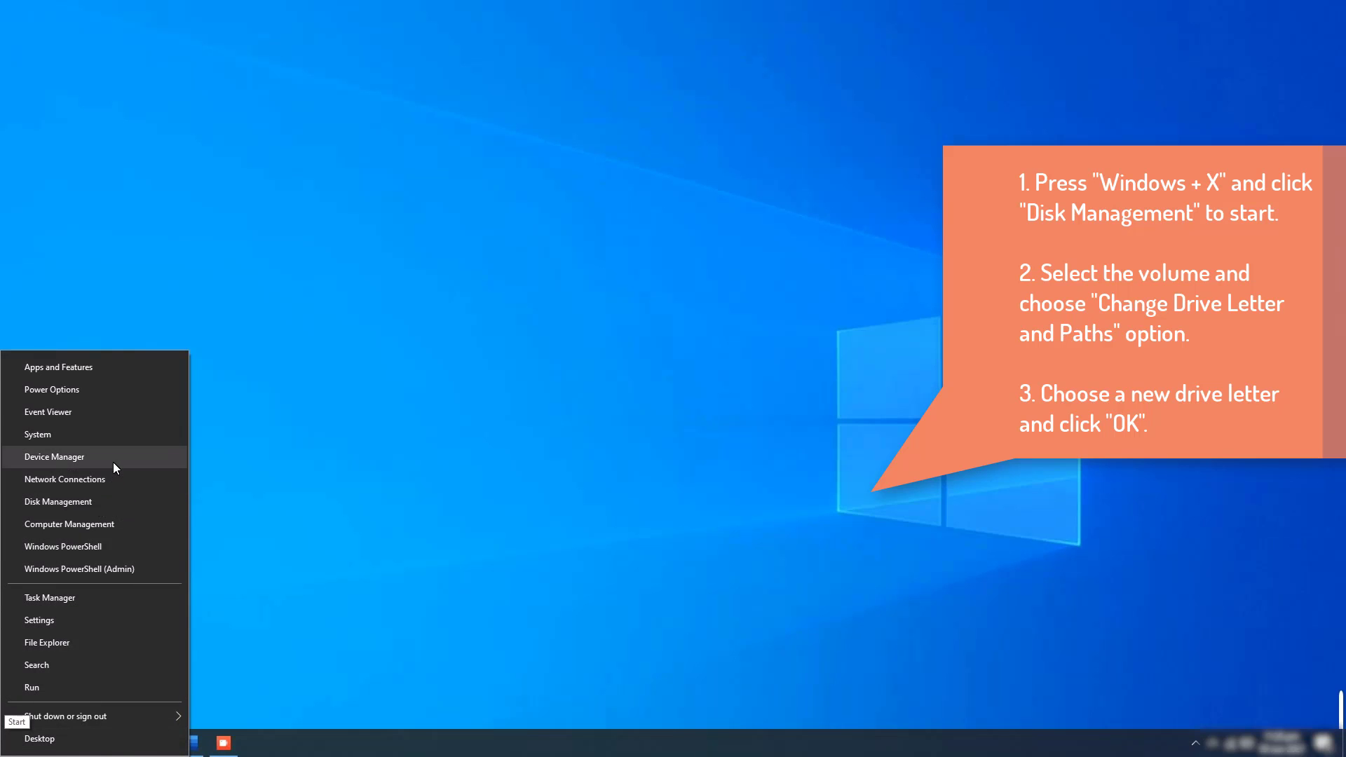
{"action": "left_click", "coordinate": [110, 495]}
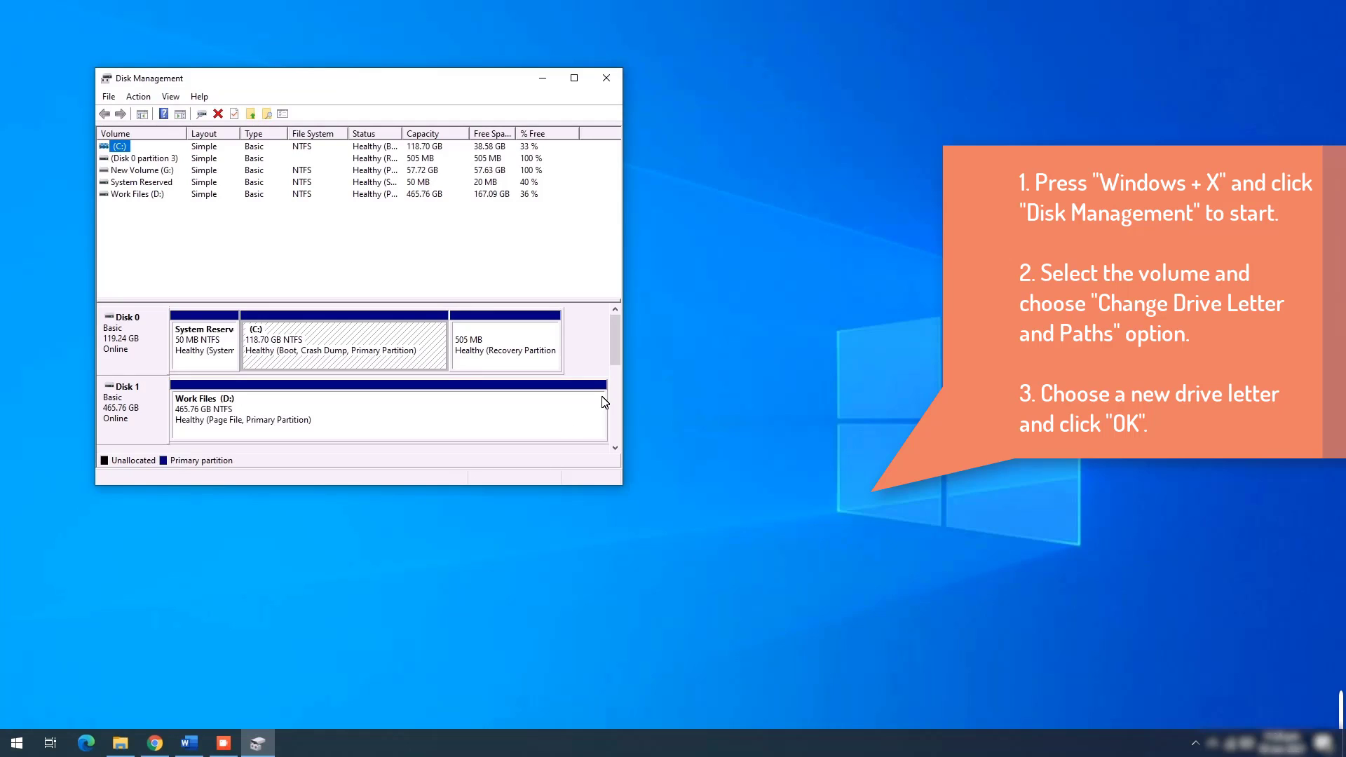
{"action": "left_click_drag", "start_coordinate": [630, 484], "coordinate": [739, 535]}
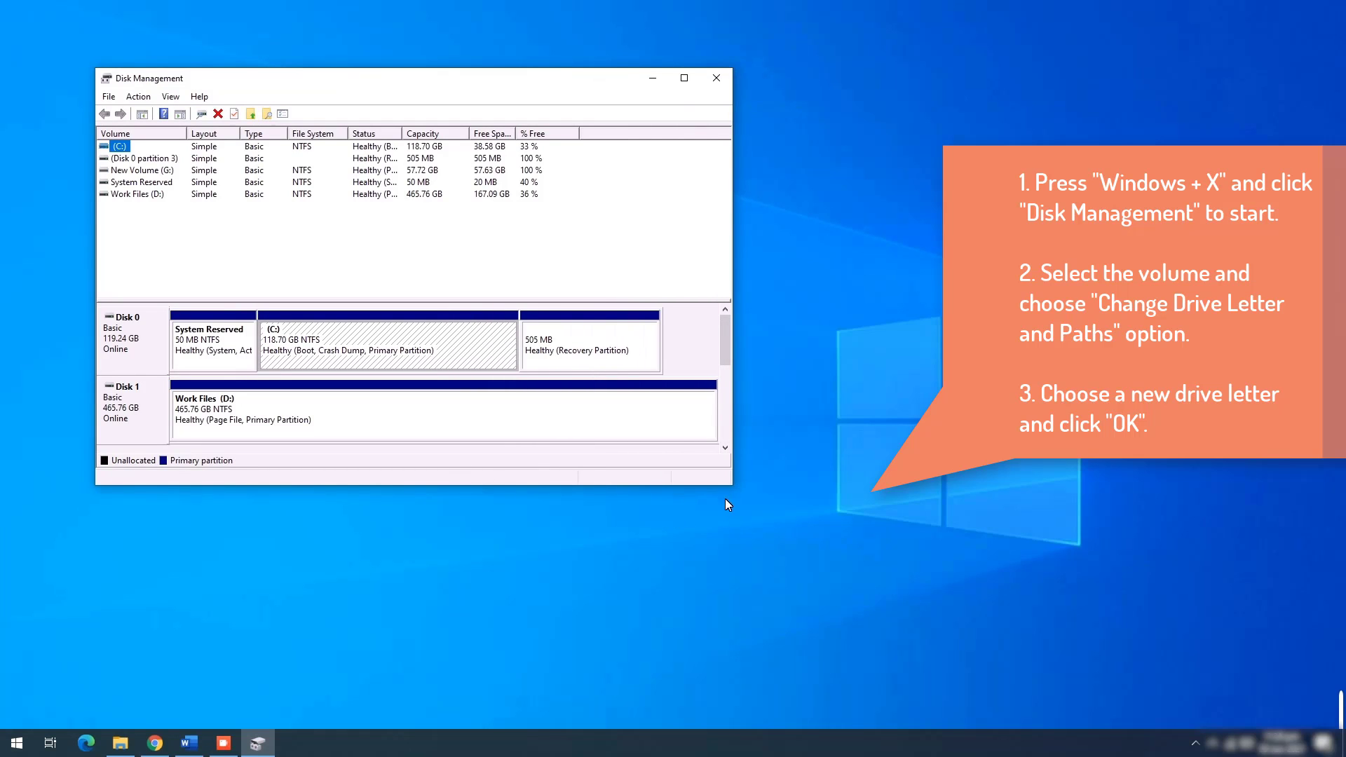
{"action": "left_click_drag", "start_coordinate": [740, 508], "coordinate": [788, 611]}
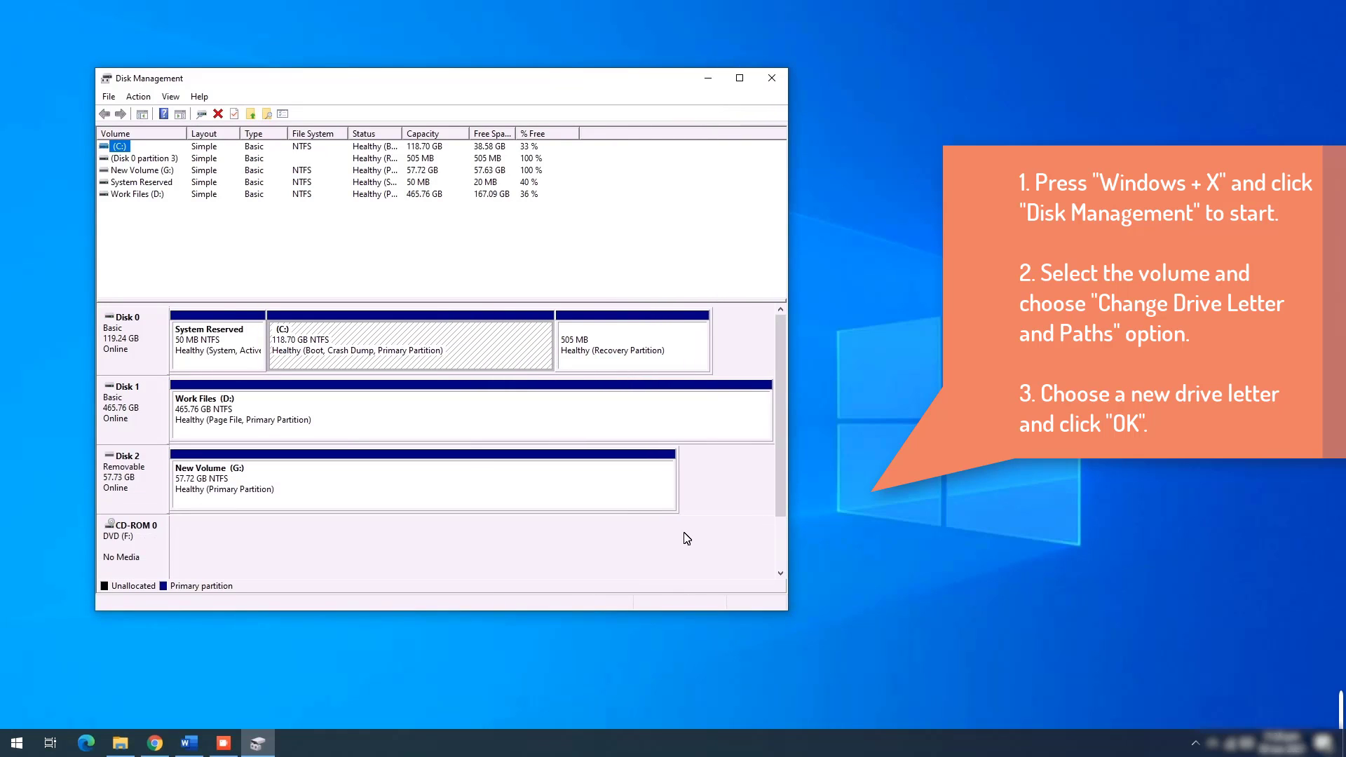
Change New Volume (G:)'s drive letter to E
{"action": "left_click", "coordinate": [463, 471]}
{"action": "right_click", "coordinate": [462, 471]}
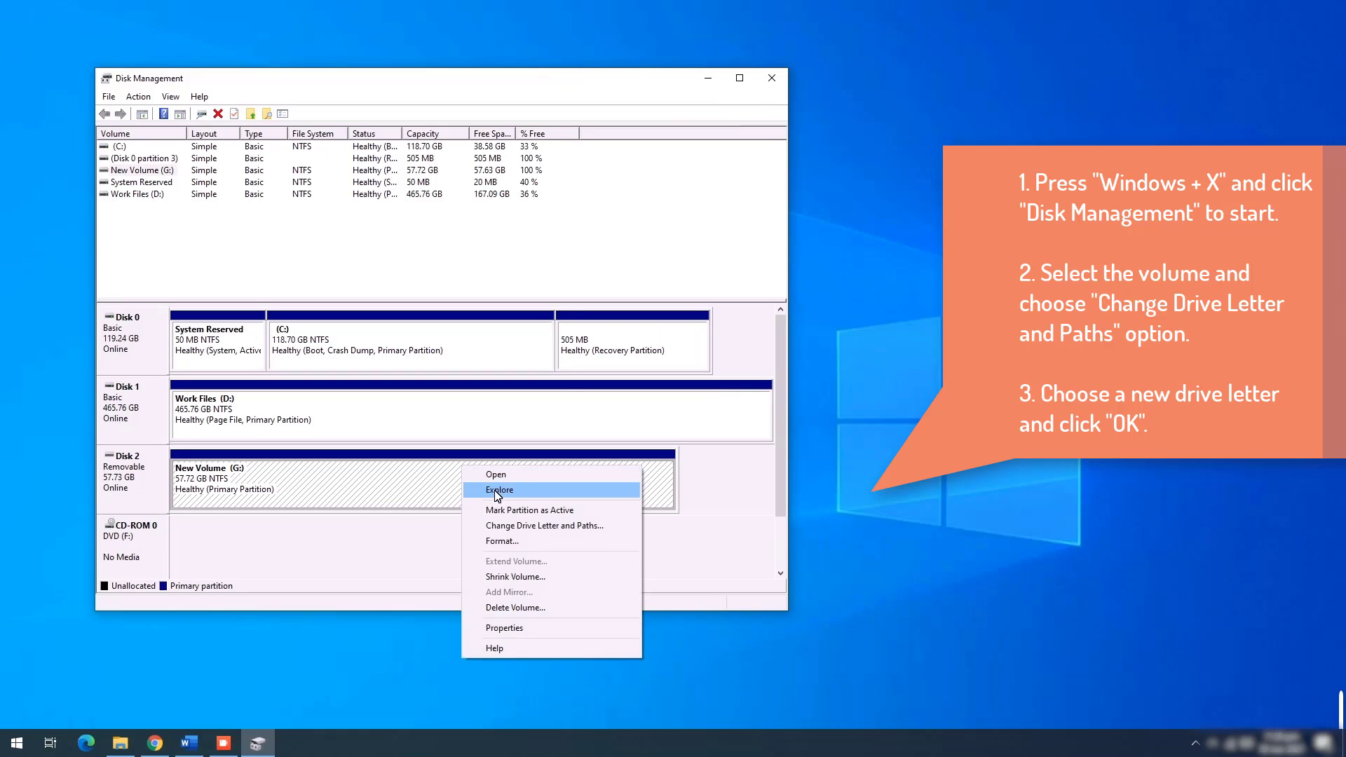
{"action": "left_click", "coordinate": [515, 526]}
{"action": "left_click", "coordinate": [406, 387]}
{"action": "left_click", "coordinate": [547, 328]}
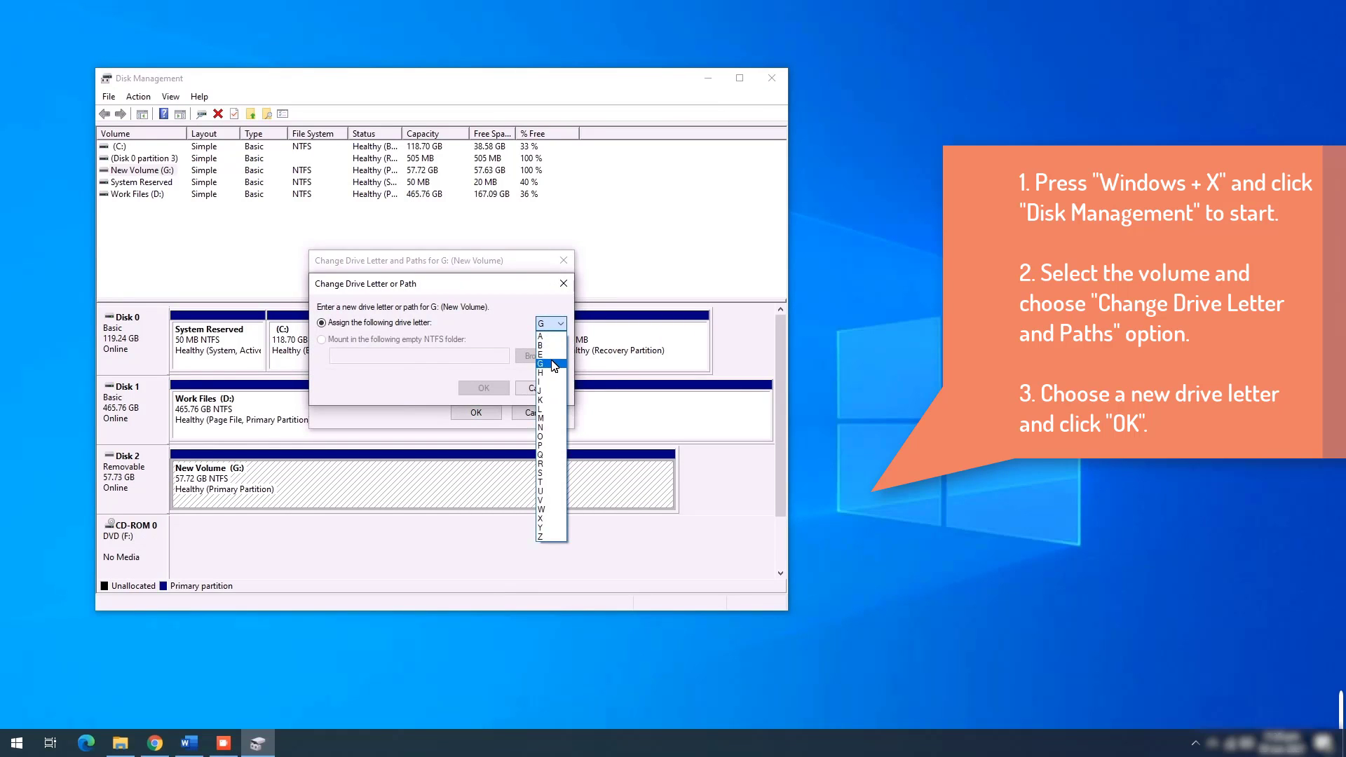
{"action": "left_click", "coordinate": [556, 355]}
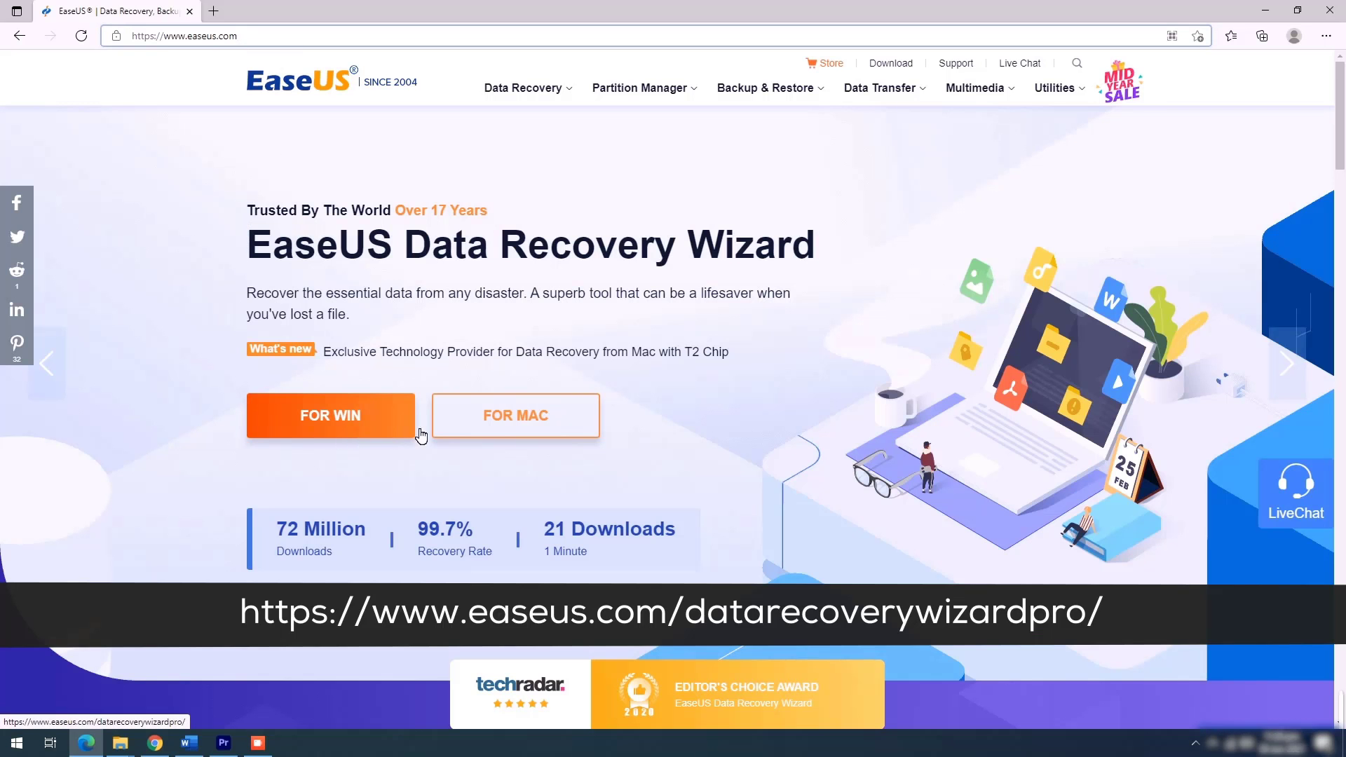
Download the Windows Data Recovery Wizard Pro free trial and run its installer
{"action": "left_click", "coordinate": [360, 431]}
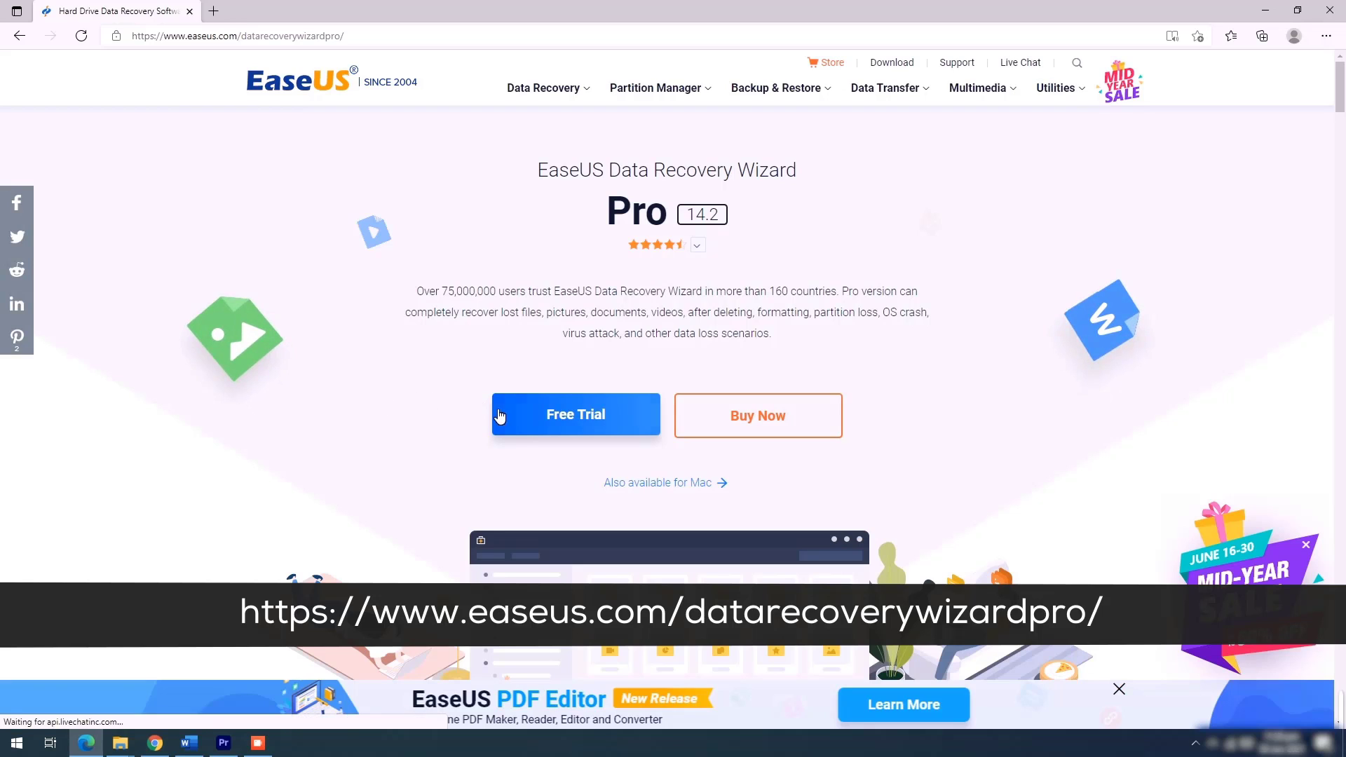
{"action": "left_click", "coordinate": [517, 422]}
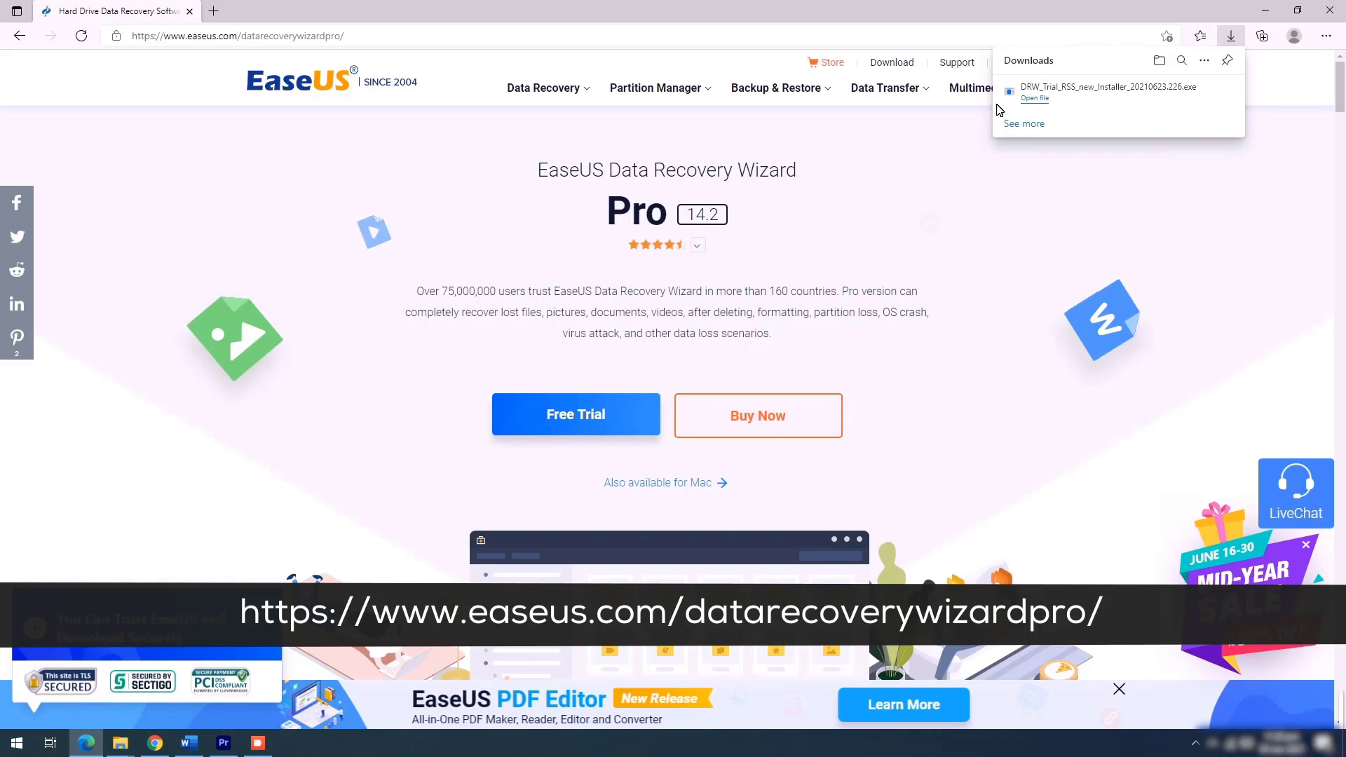
{"action": "left_click", "coordinate": [1028, 100]}
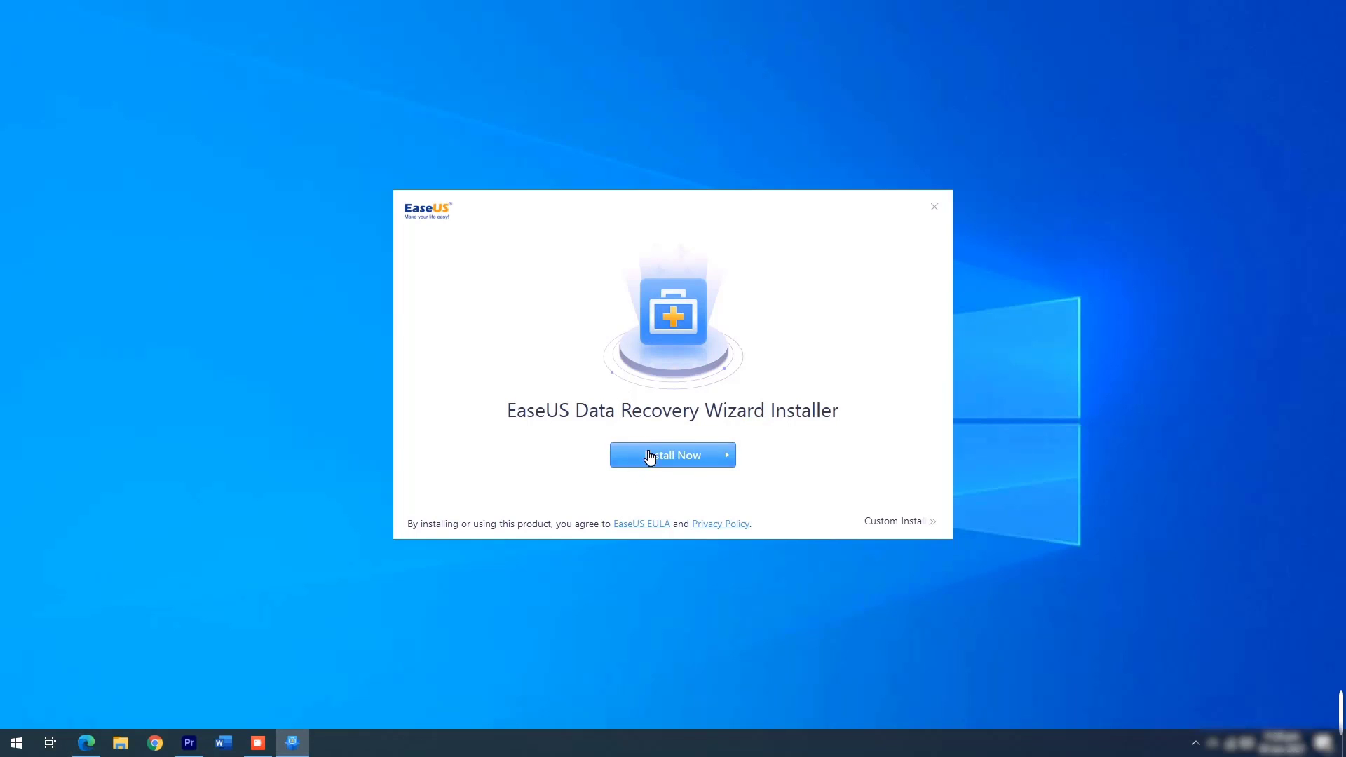
{"action": "left_click", "coordinate": [639, 457]}
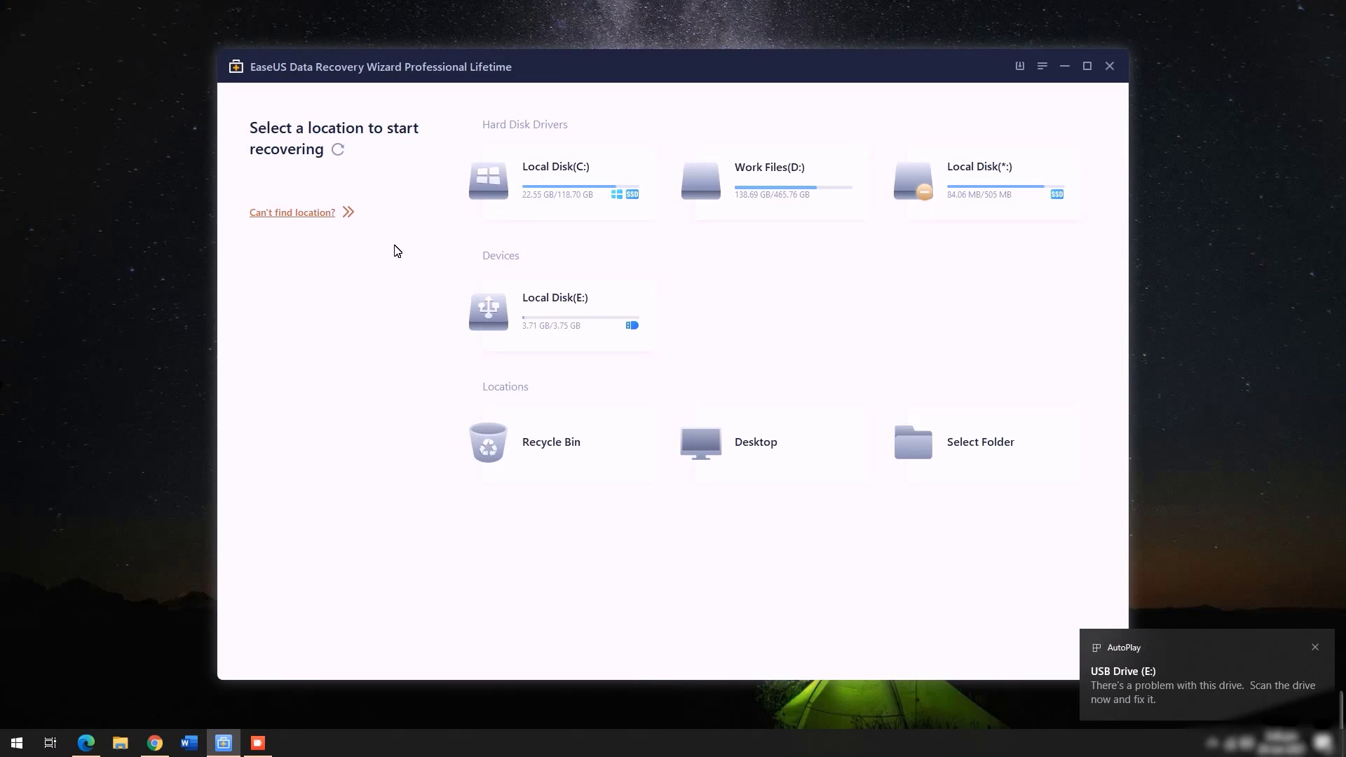
Scan Local Disk(E:), select all Deleted Files, and recover the 171 files to the Desktop
{"action": "mouse_move", "coordinate": [614, 348]}
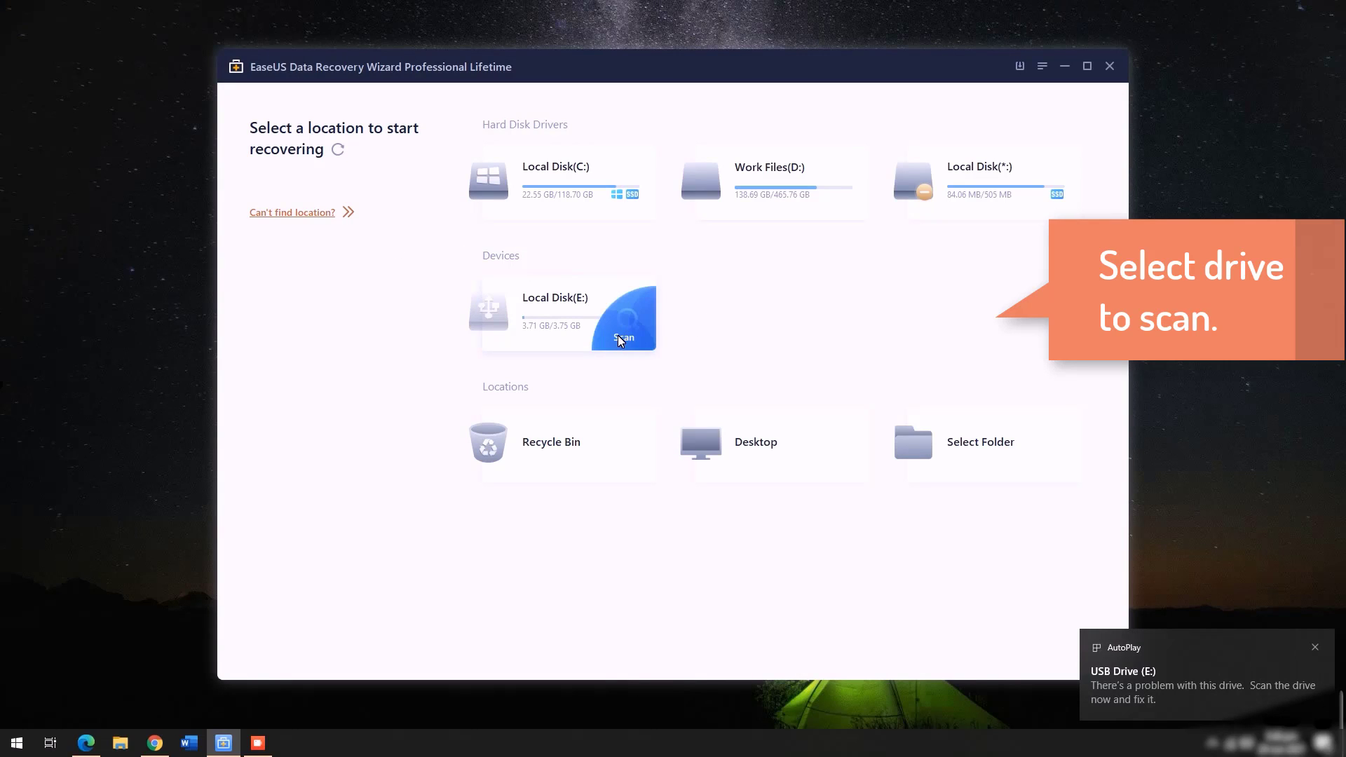
{"action": "left_click", "coordinate": [619, 338]}
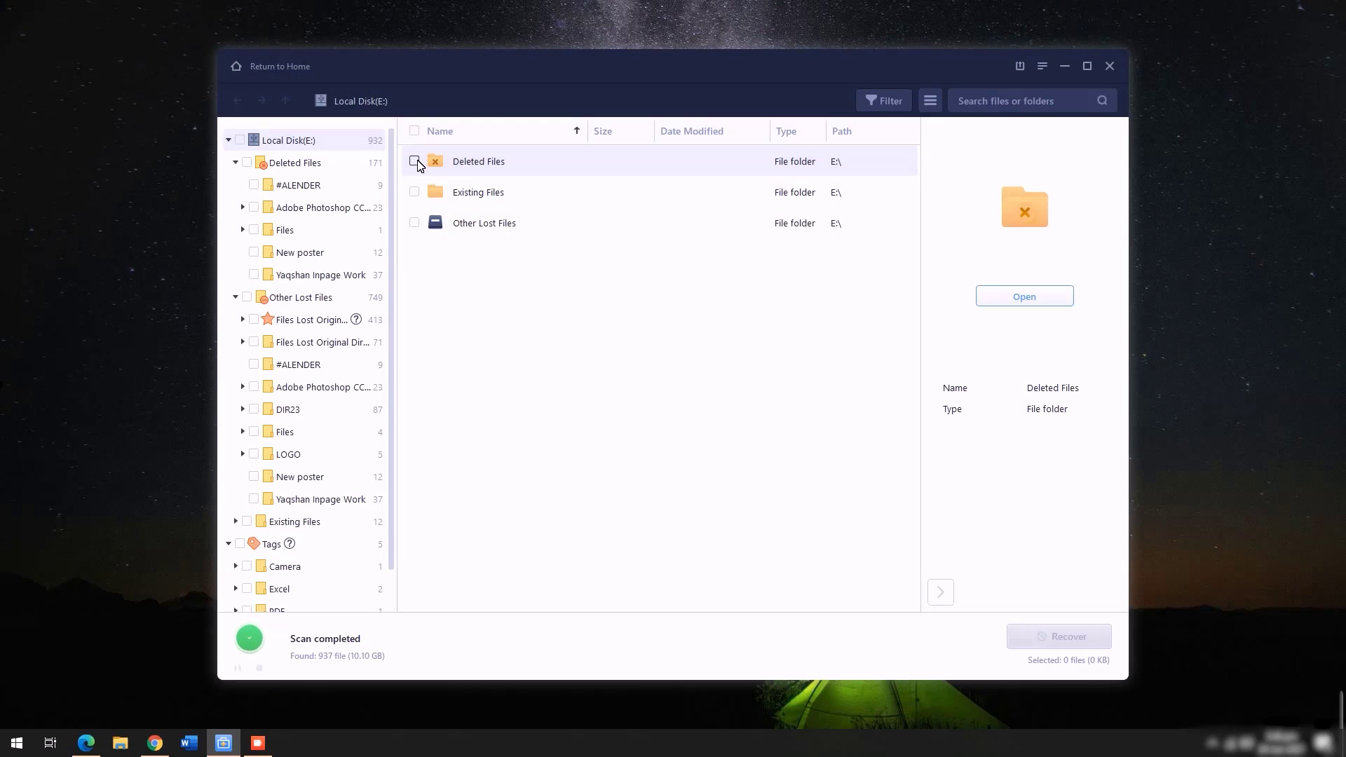
{"action": "left_click", "coordinate": [414, 162]}
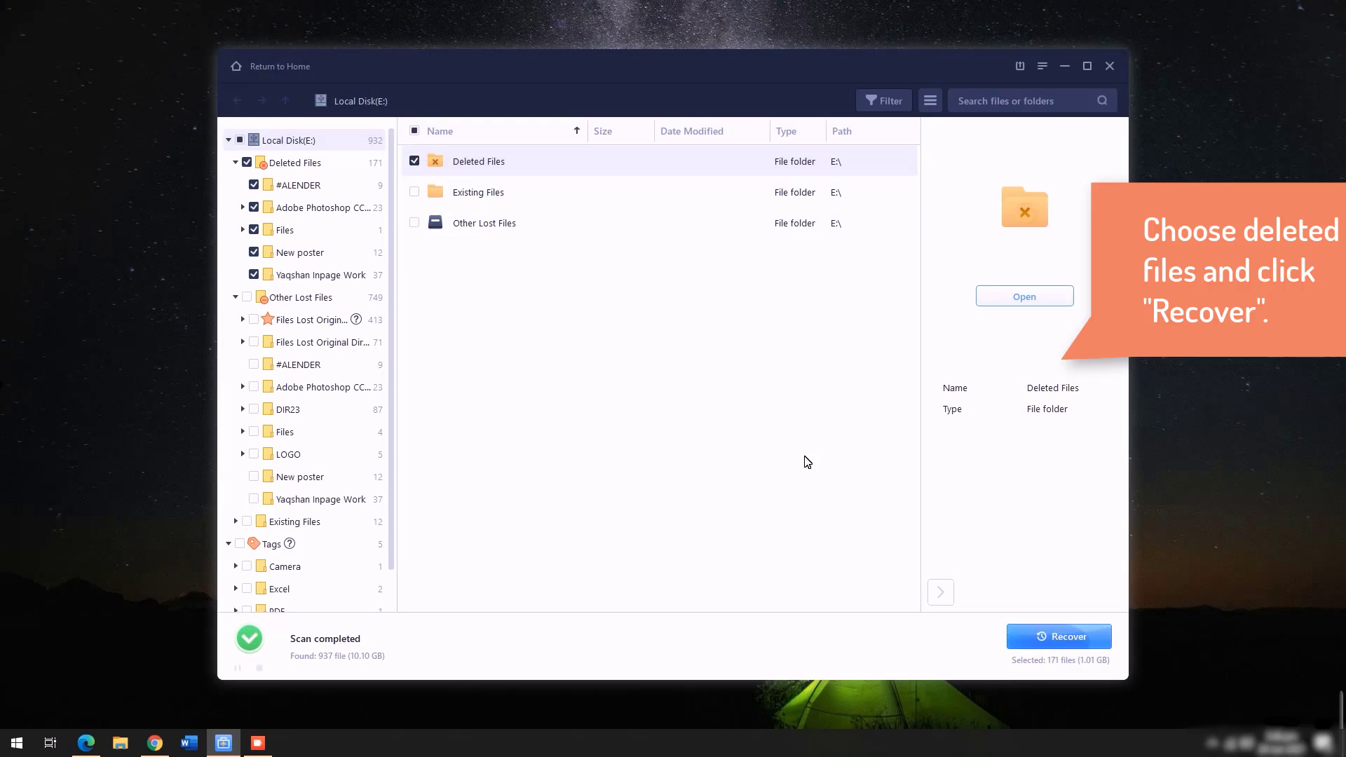
{"action": "left_click", "coordinate": [1058, 636]}
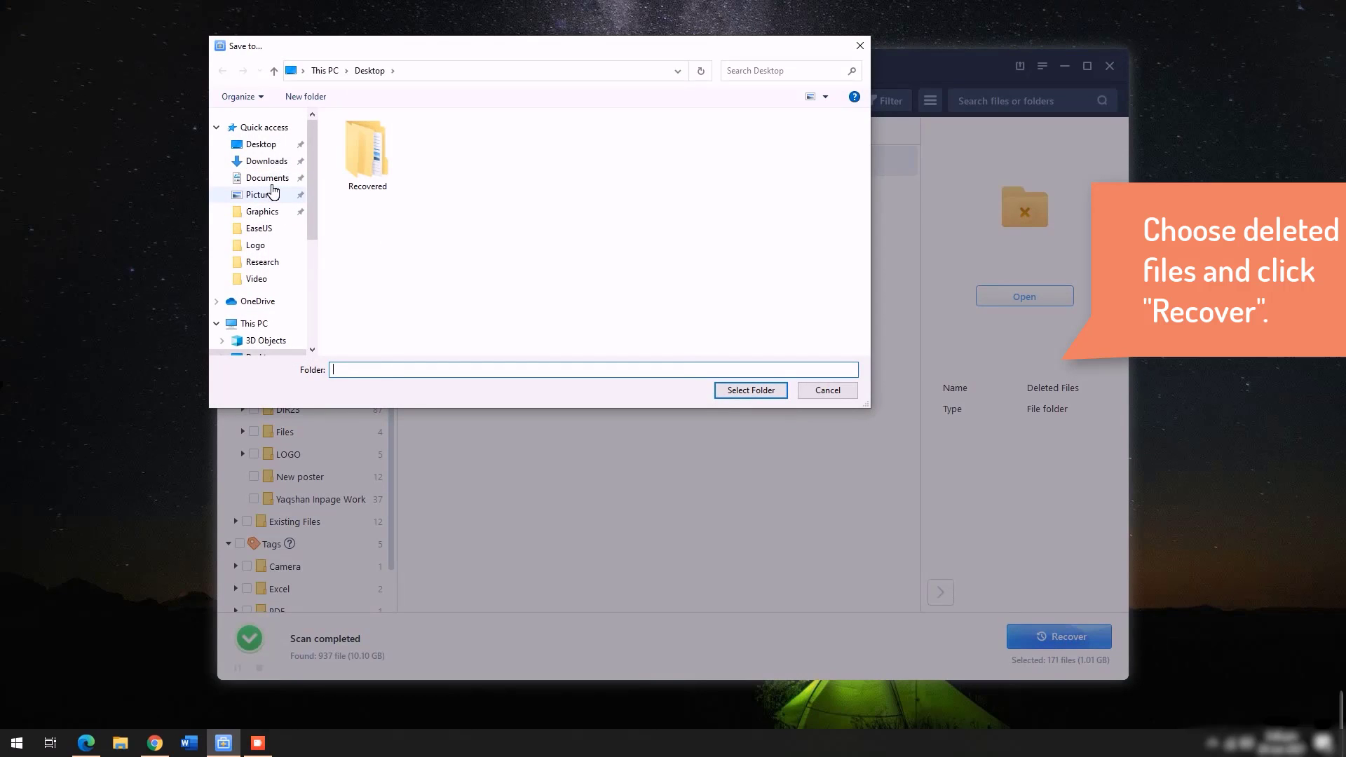
{"action": "left_click", "coordinate": [260, 144]}
{"action": "left_click", "coordinate": [751, 390]}
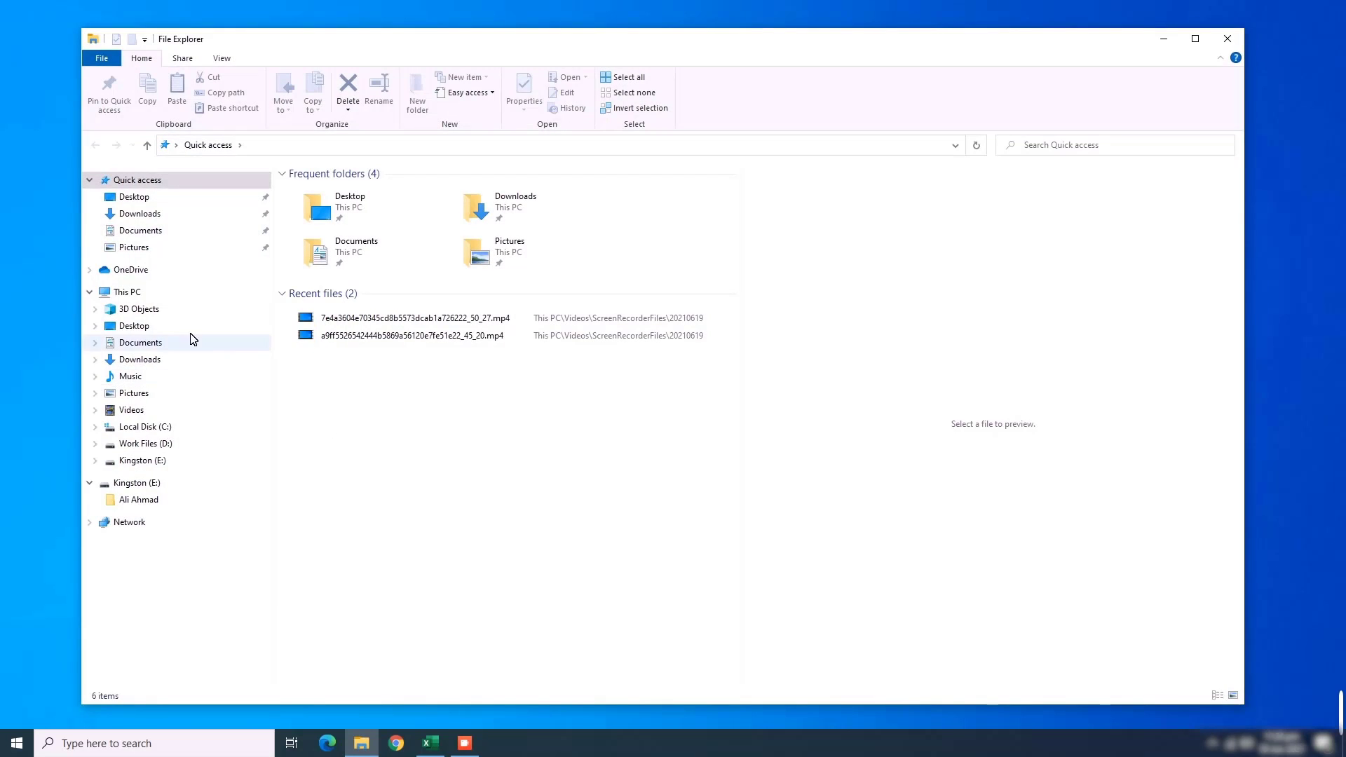
Go to This PC and open the Format option for the Kingston (E:) drive
{"action": "left_click", "coordinate": [185, 293]}
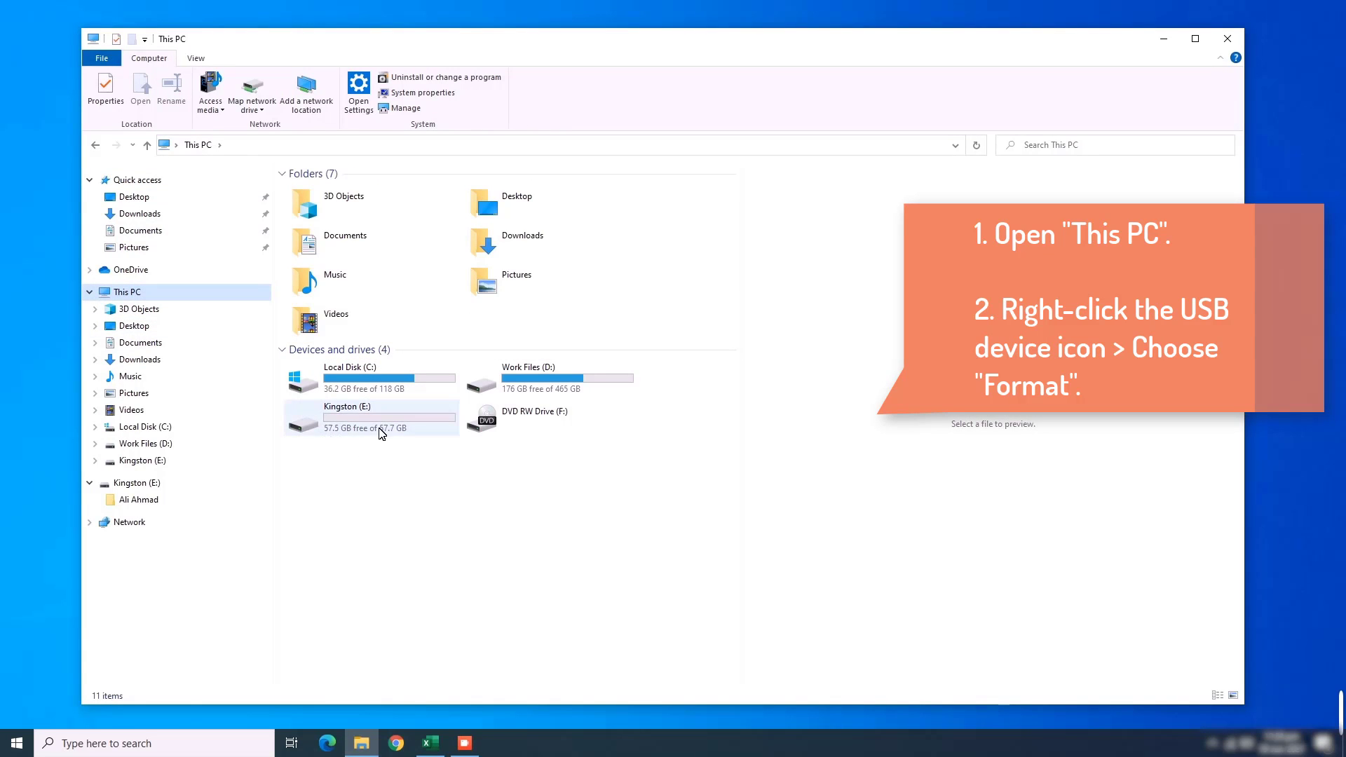
{"action": "right_click", "coordinate": [351, 429]}
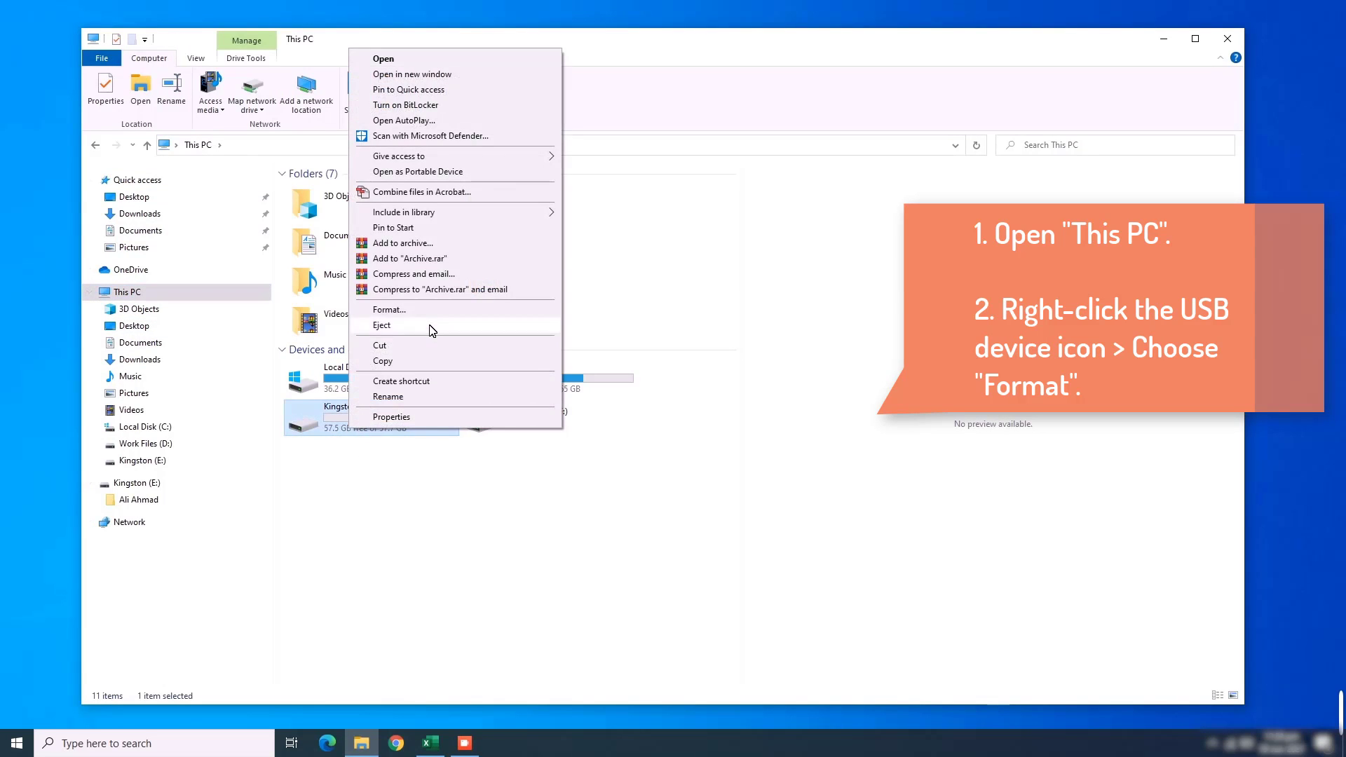
{"action": "left_click", "coordinate": [410, 316]}
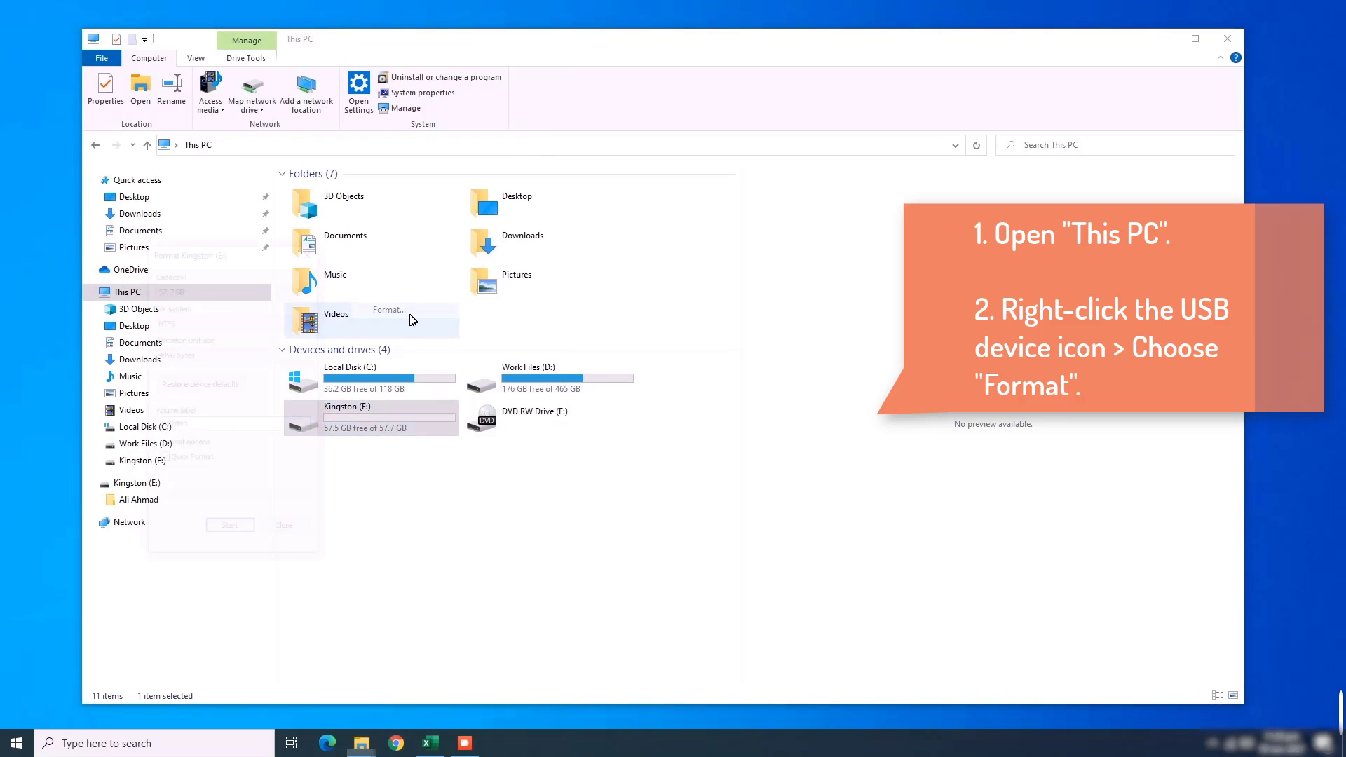